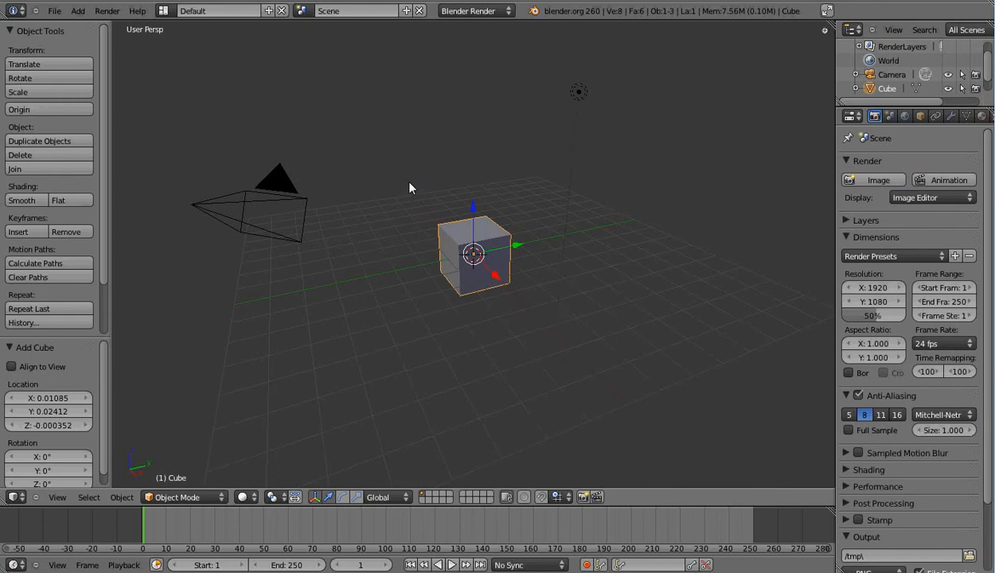
- Select the camera, the lamp and the cube one after another
{"action": "middle_click_drag", "start_coordinate": [409, 188], "coordinate": [533, 201]}
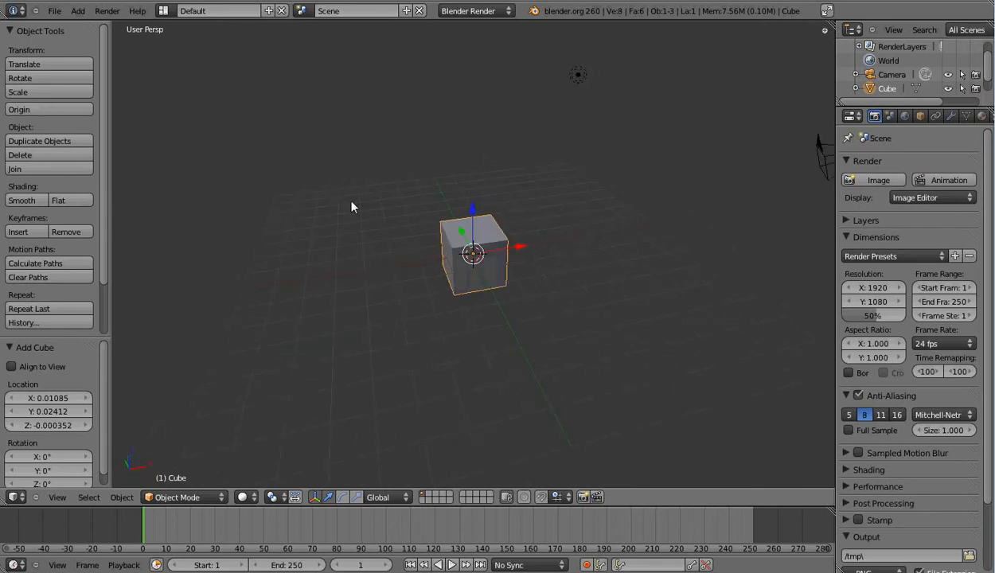
{"action": "middle_click_drag", "start_coordinate": [353, 207], "coordinate": [500, 213]}
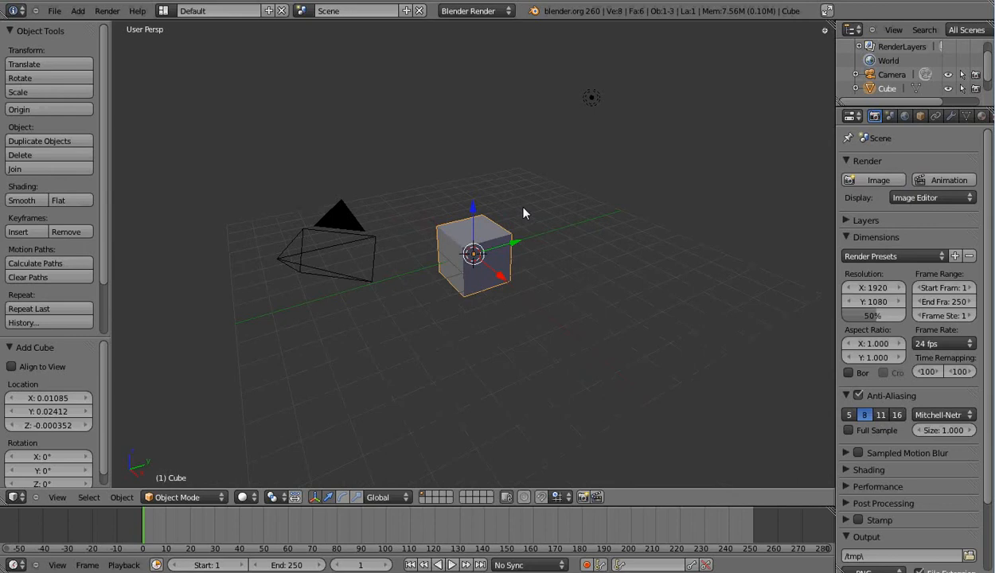
{"action": "middle_click_drag", "start_coordinate": [526, 213], "coordinate": [506, 207], "text": "shift"}
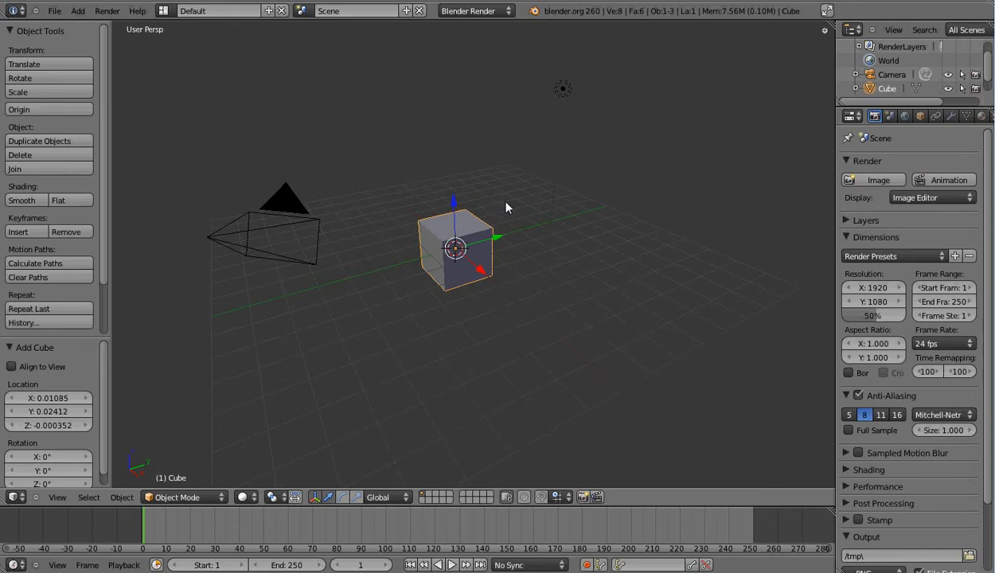
{"action": "right_click", "coordinate": [279, 211]}
{"action": "right_click", "coordinate": [563, 88]}
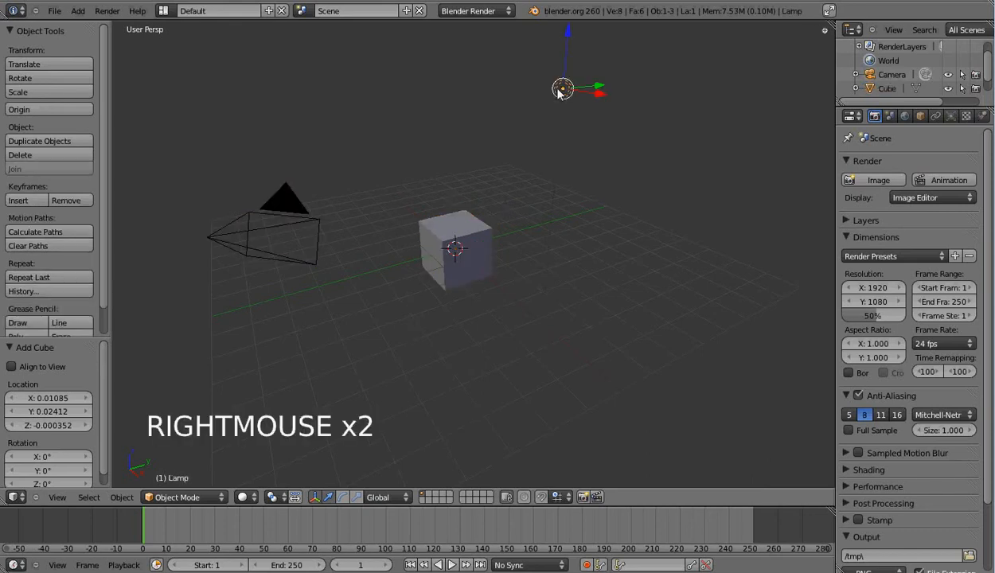
{"action": "right_click", "coordinate": [465, 242]}
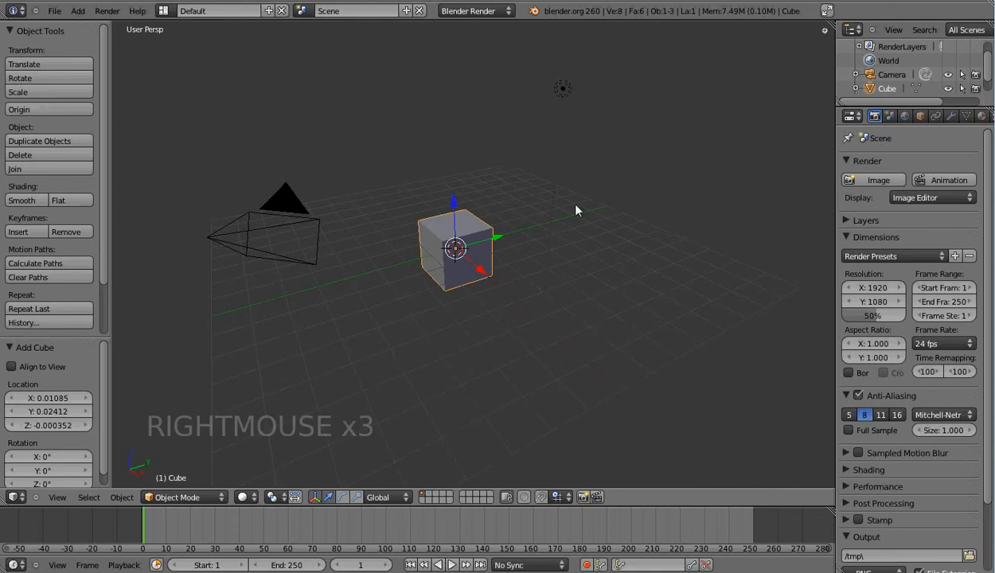
- Delete the default cube from the scene
{"action": "mouse_move", "coordinate": [642, 253]}
{"action": "middle_mouse_down"}
{"action": "mouse_move", "coordinate": [638, 262]}
{"action": "mouse_move", "coordinate": [595, 257]}
{"action": "mouse_move", "coordinate": [617, 265]}
{"action": "mouse_move", "coordinate": [646, 244]}
{"action": "mouse_move", "coordinate": [645, 271]}
{"action": "mouse_move", "coordinate": [643, 257]}
{"action": "middle_mouse_up"}
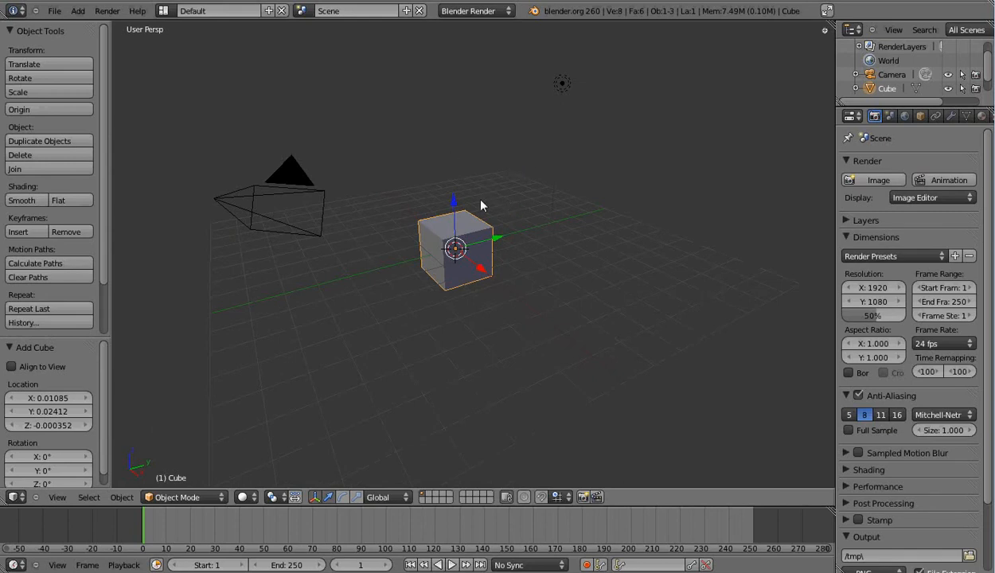
{"action": "key", "text": "x"}
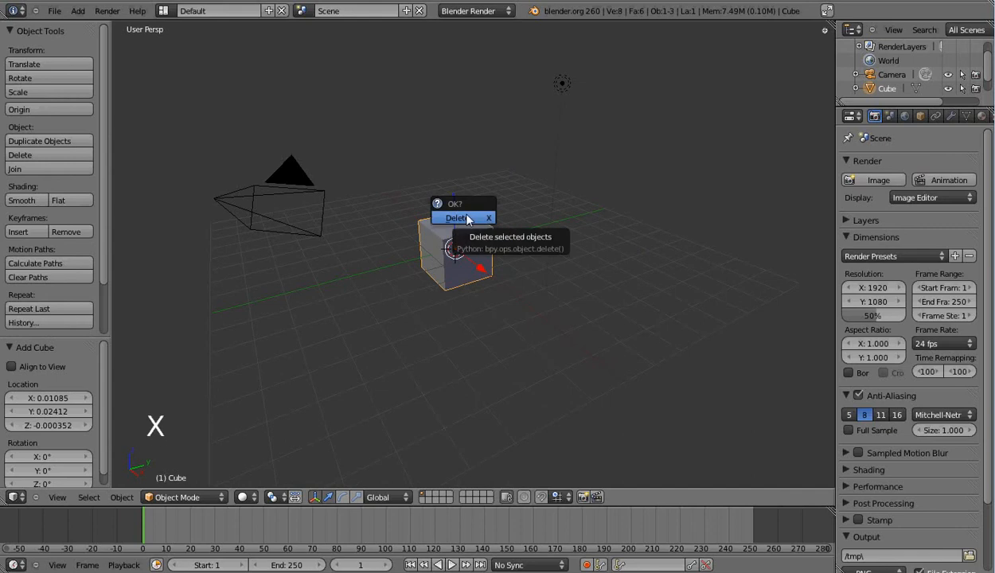
{"action": "left_click", "coordinate": [467, 219]}
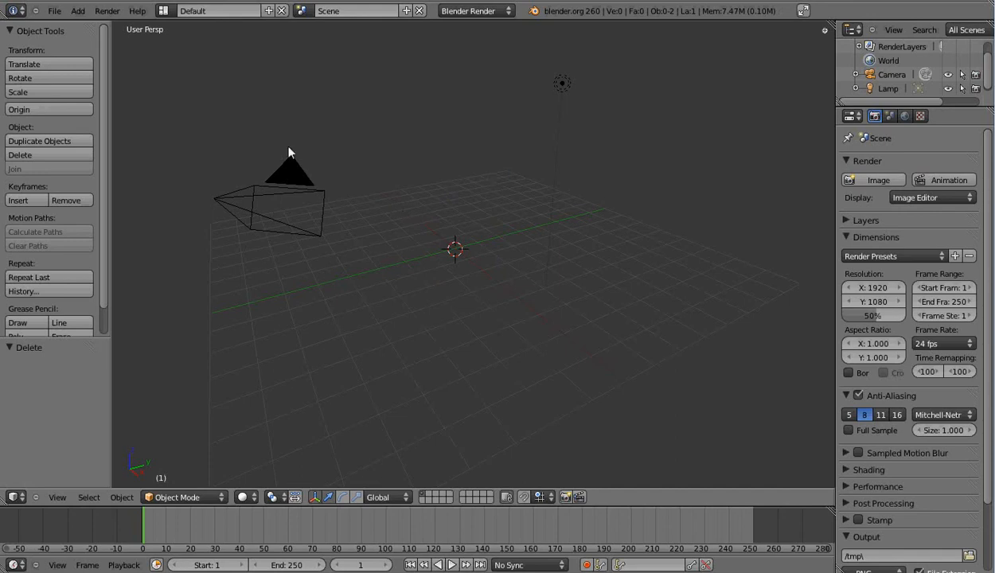
- Add a cube mesh to the empty scene and delete it again
{"action": "left_click", "coordinate": [77, 11]}
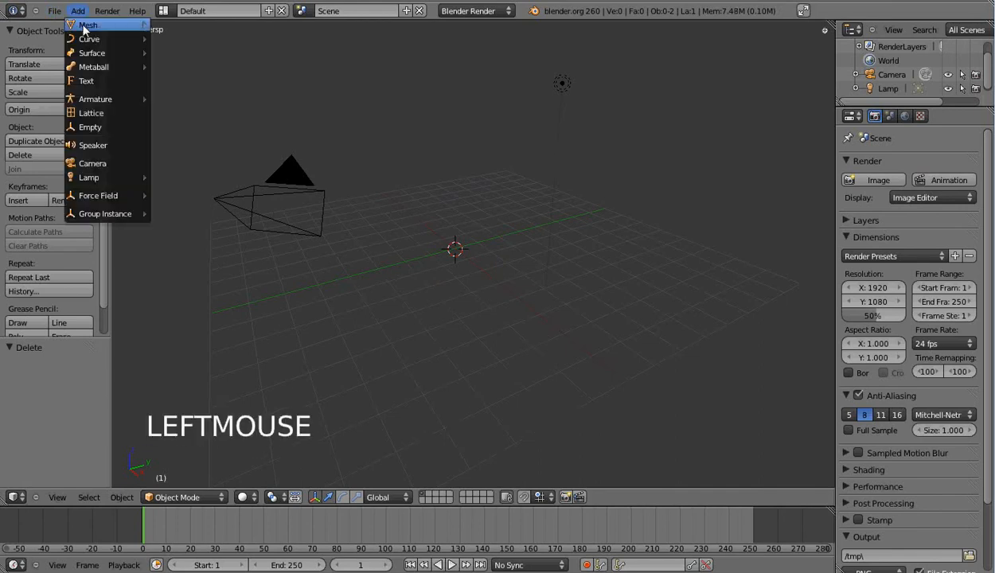
{"action": "mouse_move", "coordinate": [87, 25]}
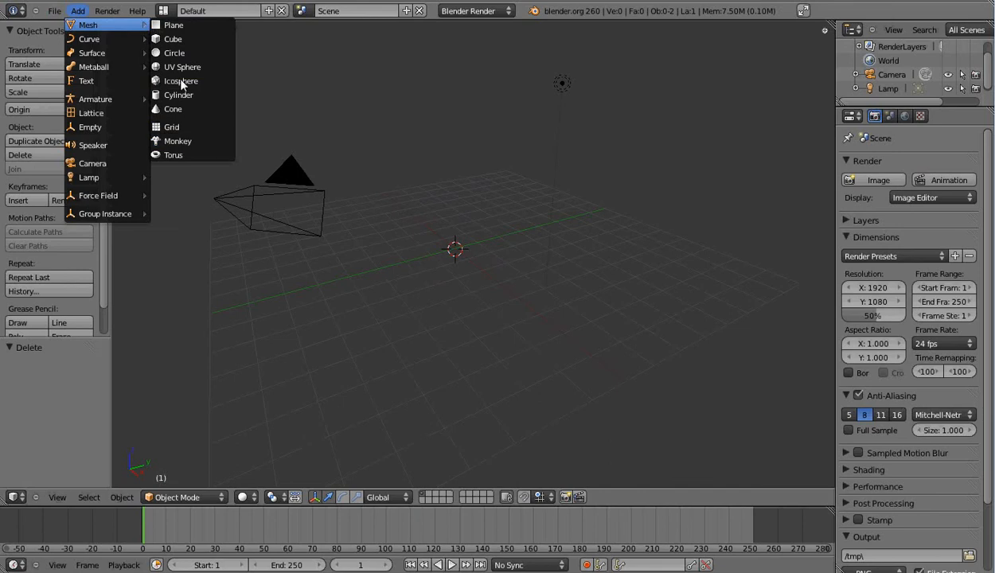
{"action": "left_click", "coordinate": [173, 39]}
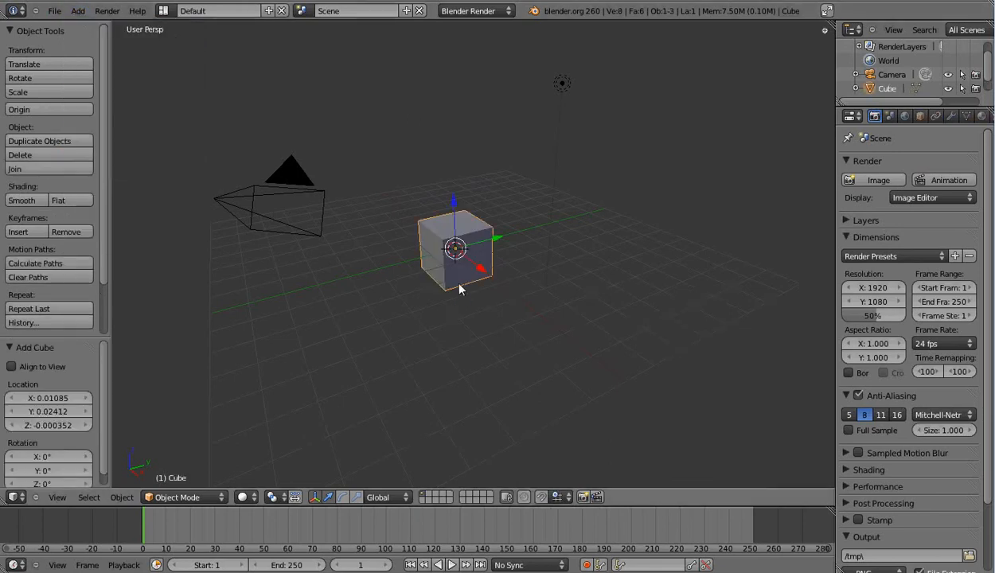
{"action": "key", "text": "x"}
{"action": "left_click", "coordinate": [432, 284]}
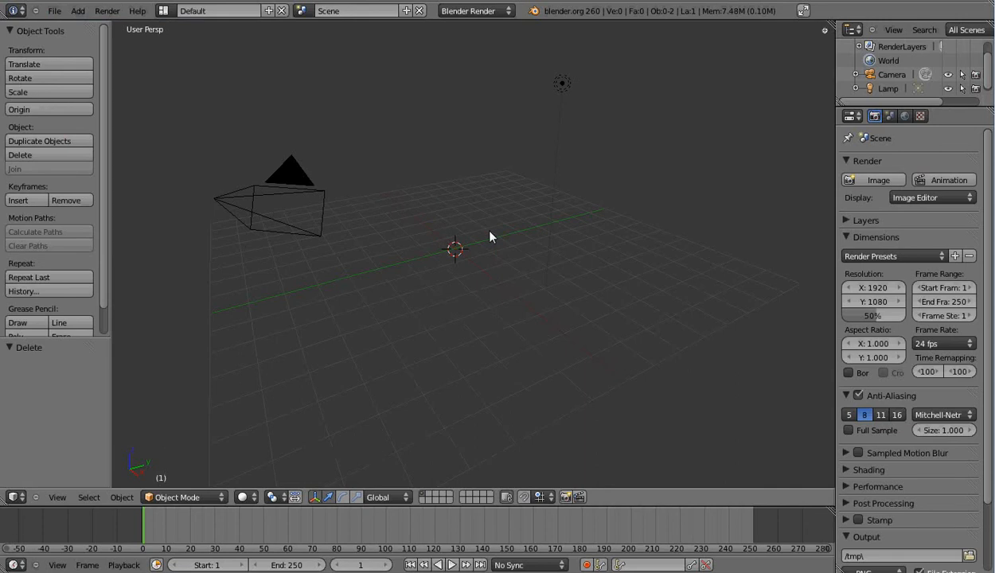
- Add a cube mesh at the 3D cursor
{"action": "key", "text": "shift+a"}
{"action": "mouse_move", "coordinate": [489, 233]}
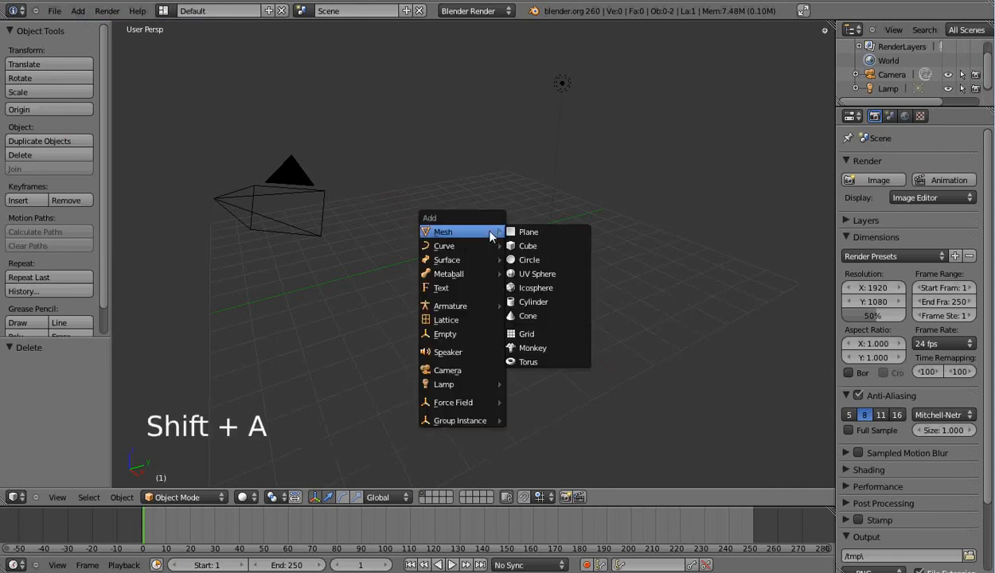
{"action": "left_click", "coordinate": [530, 248]}
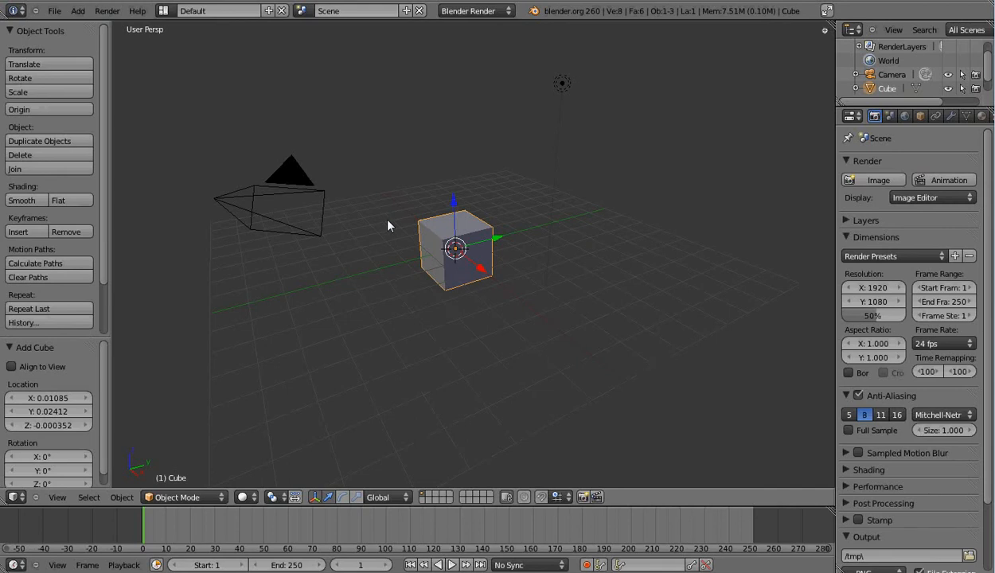
- Switch the cube from Object Mode to Edit Mode
{"action": "middle_click_drag", "start_coordinate": [389, 267], "coordinate": [585, 269]}
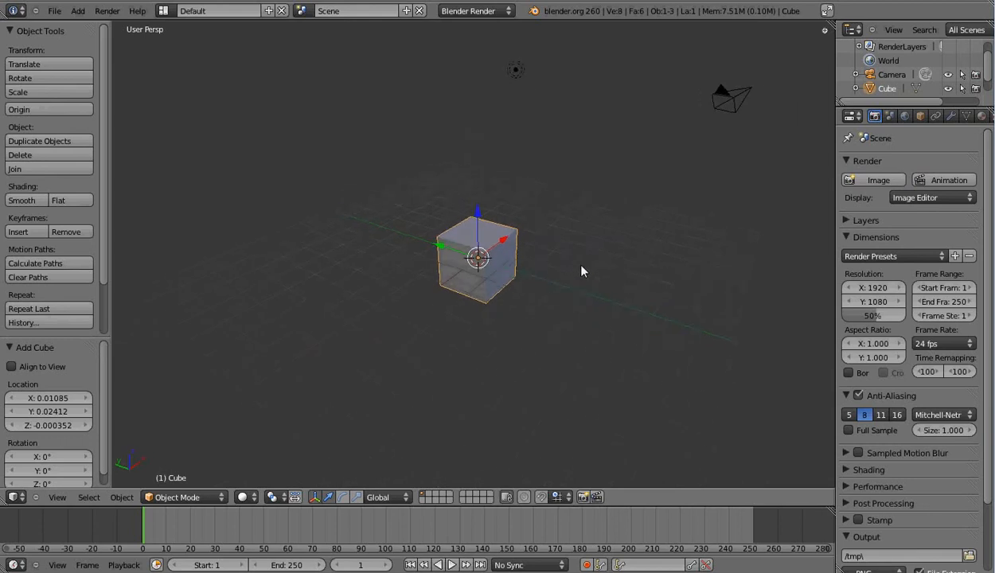
{"action": "left_click", "coordinate": [223, 498]}
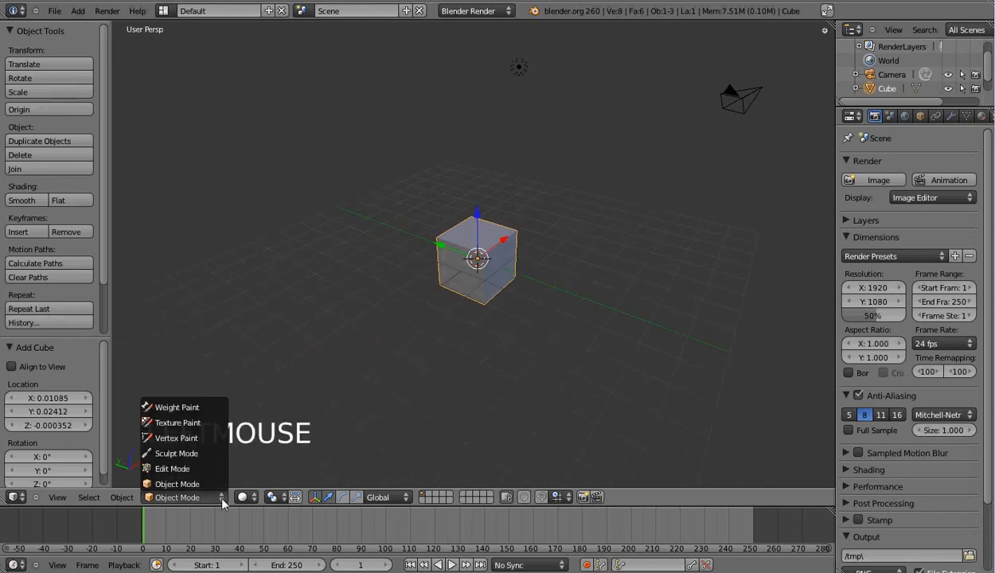
{"action": "left_click", "coordinate": [165, 469]}
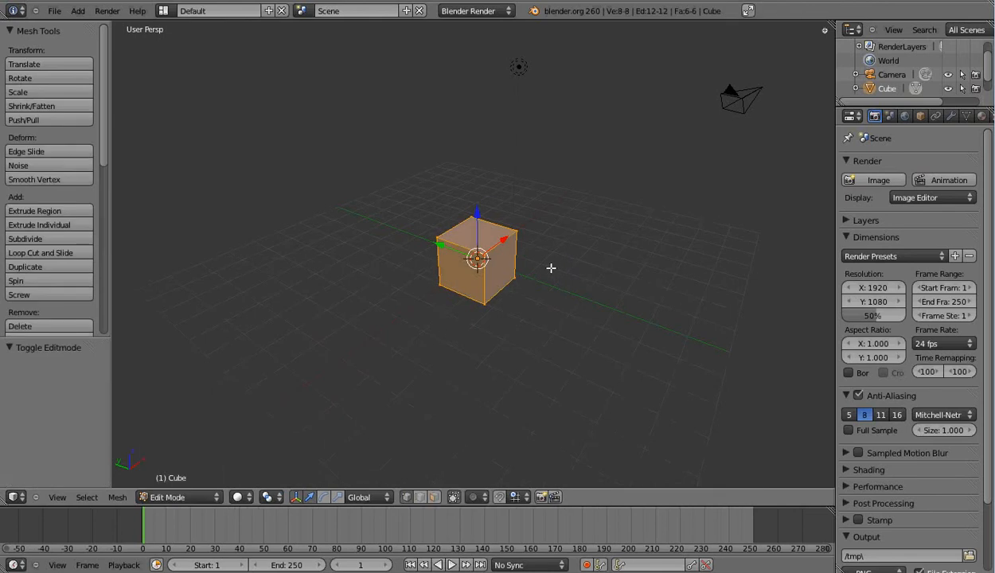
- Toggle the cube repeatedly between Edit Mode and Object Mode, ending in Edit Mode
{"action": "key", "text": "Tab"}
{"action": "key", "text": "Tab"}
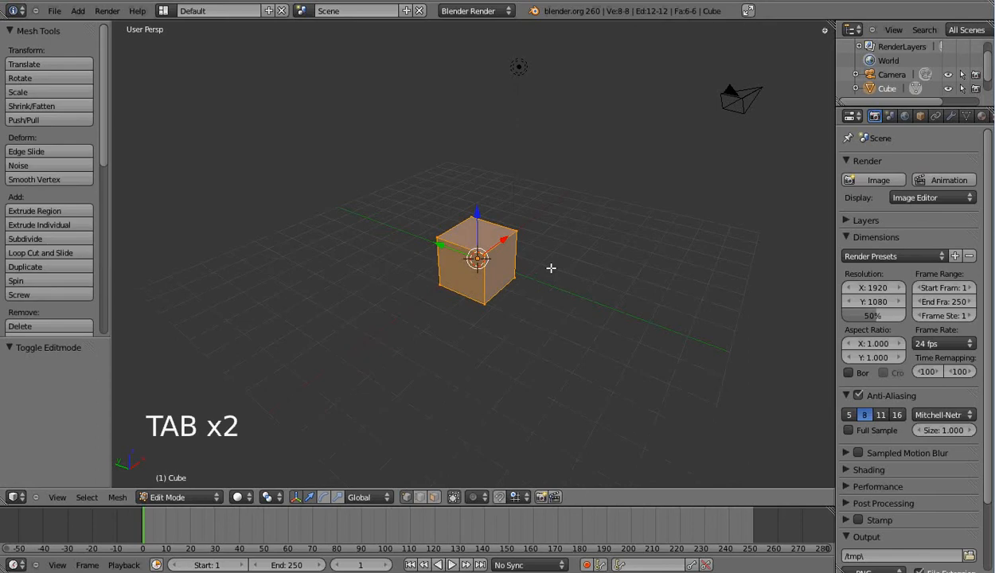
{"action": "left_click", "coordinate": [216, 499]}
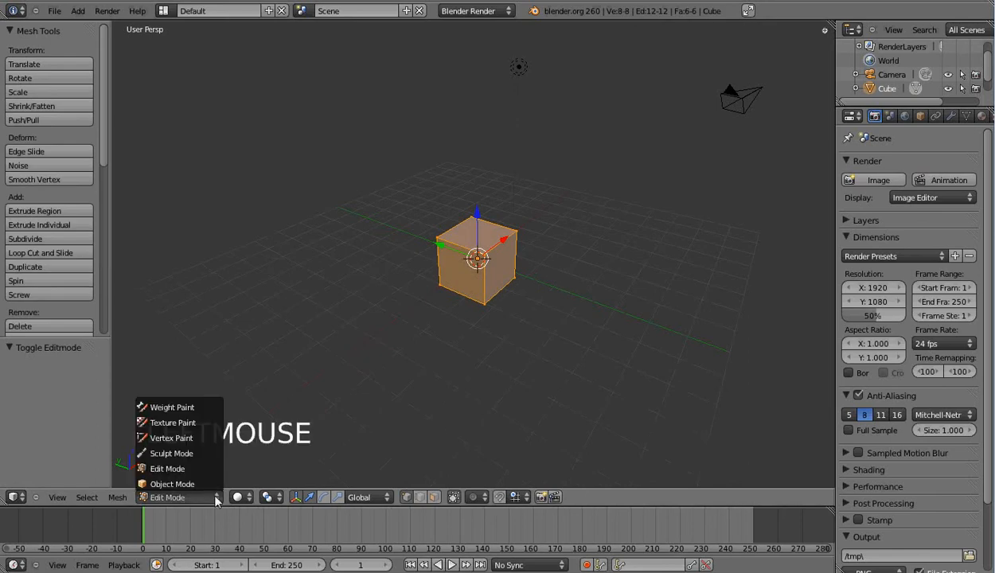
{"action": "left_click", "coordinate": [177, 468]}
{"action": "key", "text": "Tab"}
{"action": "key", "text": "Tab"}
{"action": "key", "text": "Tab"}
{"action": "key", "text": "Tab"}
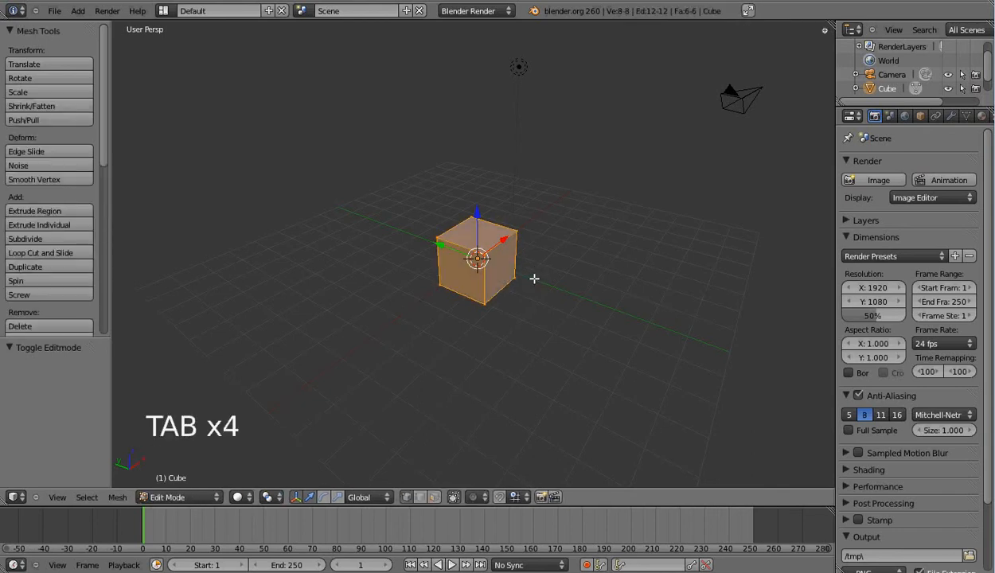
- Select the four vertices of the cube's top face one at a time in vertex select mode
{"action": "mouse_move", "coordinate": [609, 275]}
{"action": "middle_mouse_down"}
{"action": "mouse_move", "coordinate": [531, 304]}
{"action": "mouse_move", "coordinate": [574, 65]}
{"action": "mouse_move", "coordinate": [590, 95]}
{"action": "mouse_move", "coordinate": [577, 297]}
{"action": "mouse_move", "coordinate": [652, 287]}
{"action": "mouse_move", "coordinate": [664, 270]}
{"action": "mouse_move", "coordinate": [586, 297]}
{"action": "mouse_move", "coordinate": [578, 273]}
{"action": "mouse_move", "coordinate": [599, 273]}
{"action": "middle_mouse_up"}
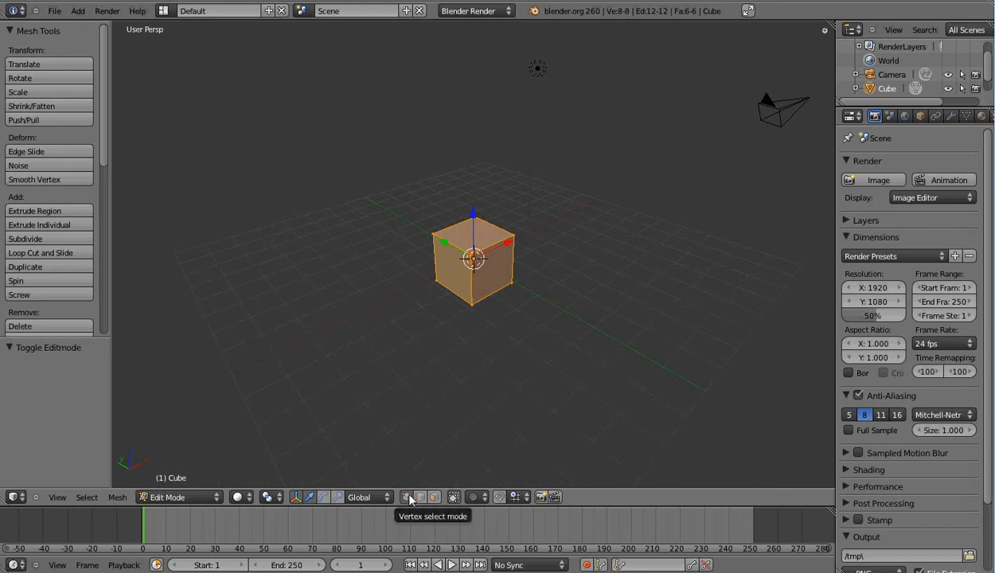
{"action": "right_click", "coordinate": [434, 235]}
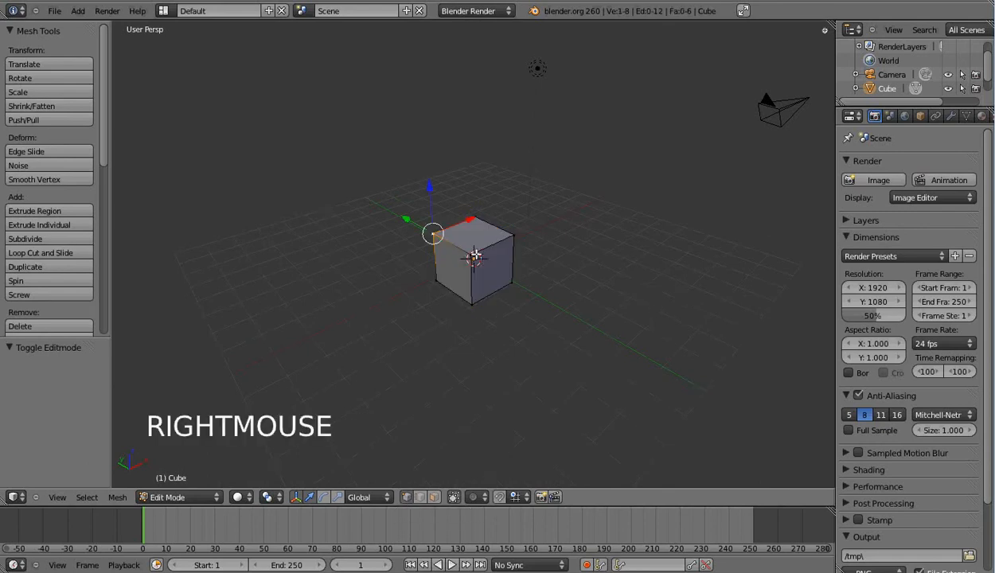
{"action": "right_click", "coordinate": [473, 254]}
{"action": "right_click", "coordinate": [507, 242]}
{"action": "right_click", "coordinate": [471, 222]}
{"action": "right_click", "coordinate": [435, 236]}
{"action": "right_click", "coordinate": [473, 252]}
{"action": "right_click", "coordinate": [507, 239]}
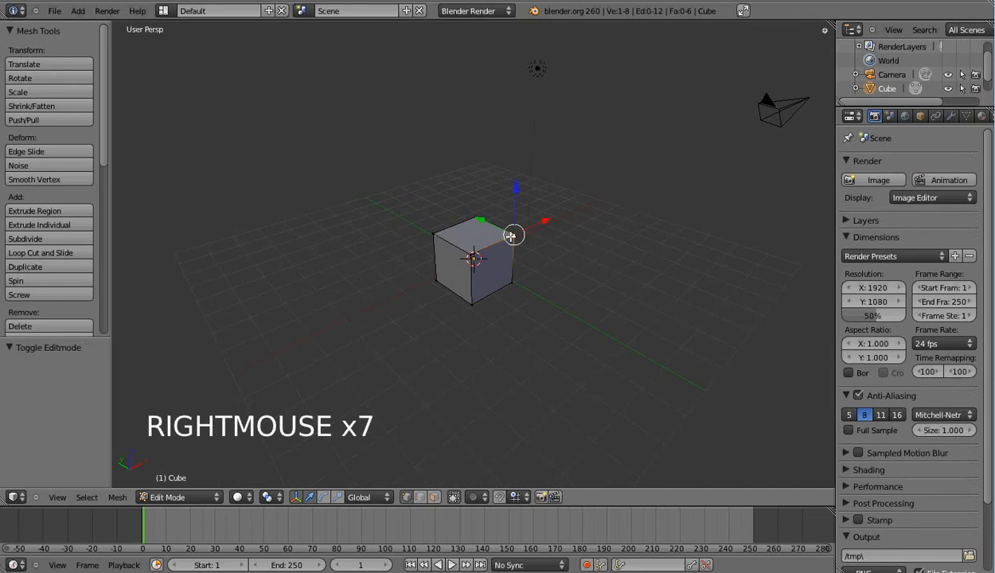
{"action": "right_click", "coordinate": [472, 219]}
{"action": "right_click", "coordinate": [435, 237]}
{"action": "right_click", "coordinate": [472, 253]}
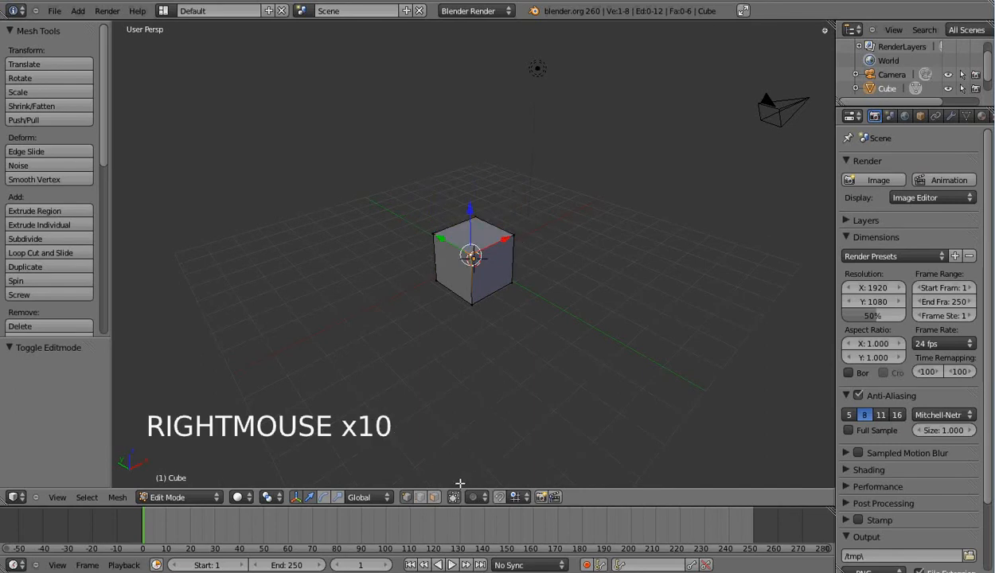
- Switch to edge select mode and select several top, vertical and bottom edges of the cube one at a time
{"action": "left_click", "coordinate": [422, 497]}
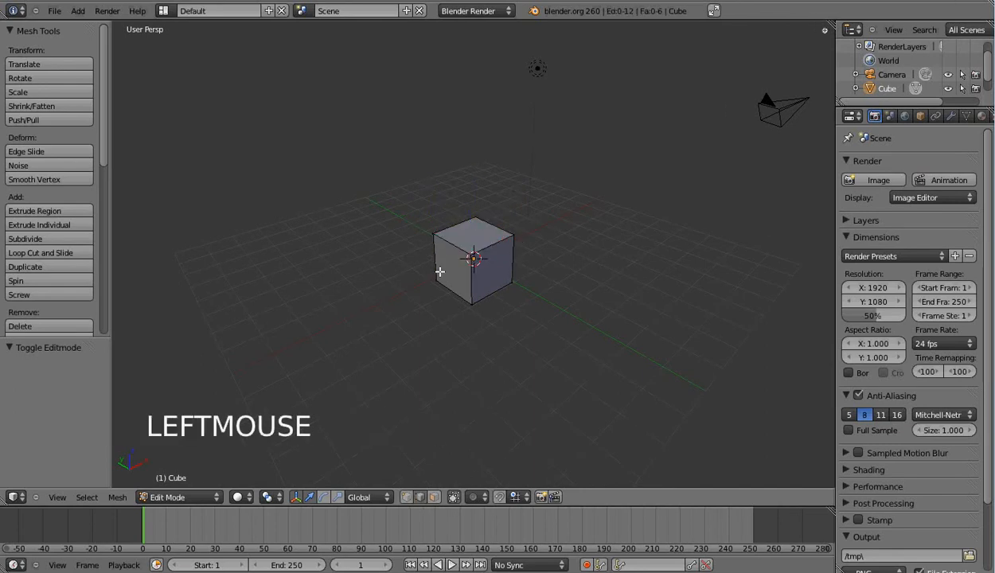
{"action": "right_click", "coordinate": [451, 238]}
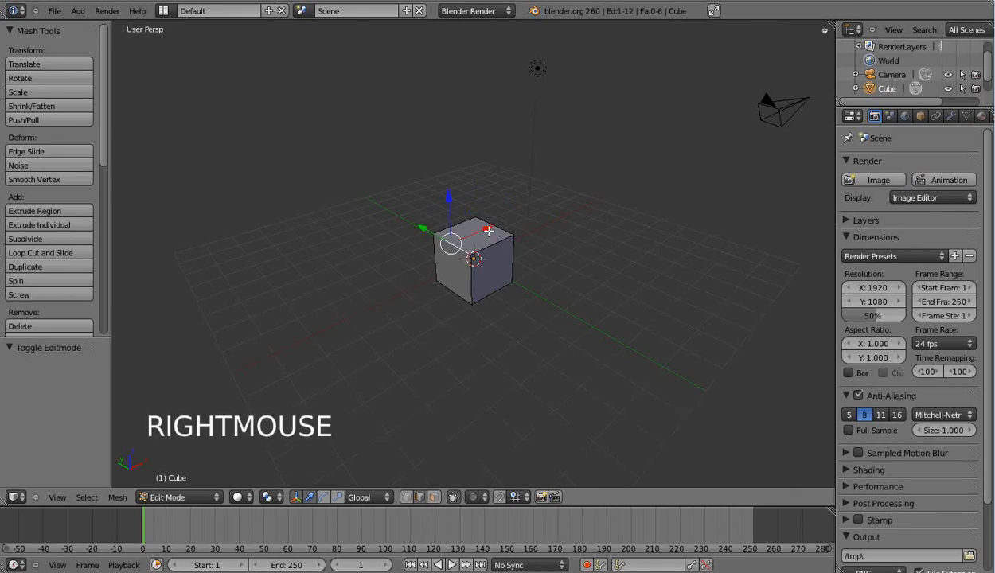
{"action": "right_click", "coordinate": [494, 229]}
{"action": "right_click", "coordinate": [472, 237]}
{"action": "right_click", "coordinate": [446, 223]}
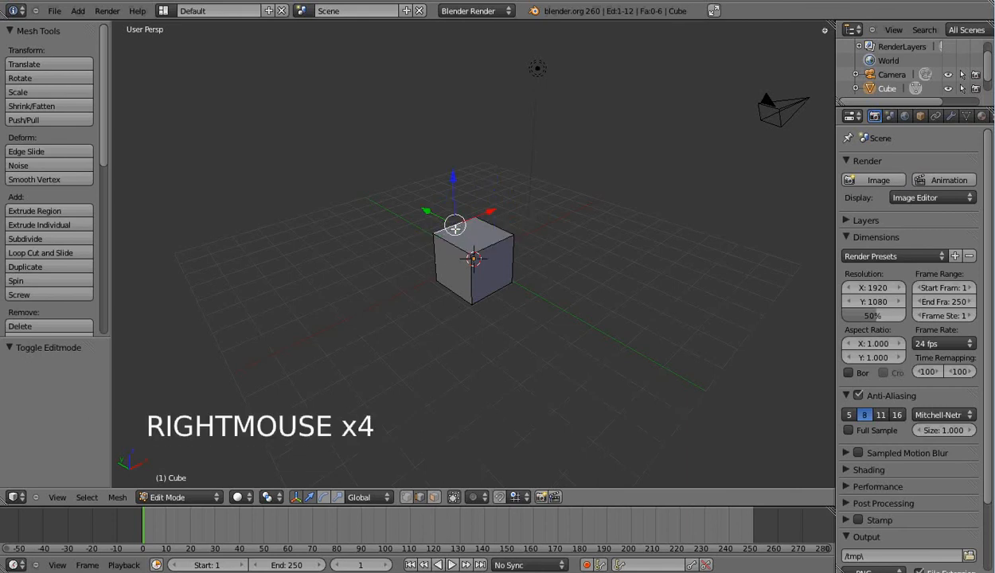
{"action": "right_click", "coordinate": [437, 257]}
{"action": "right_click", "coordinate": [466, 276]}
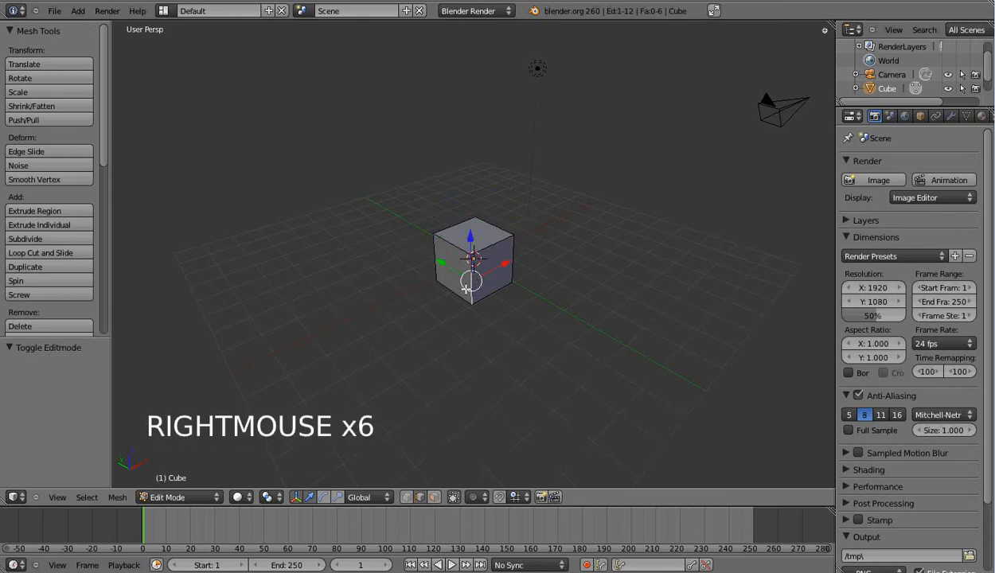
{"action": "right_click", "coordinate": [451, 294]}
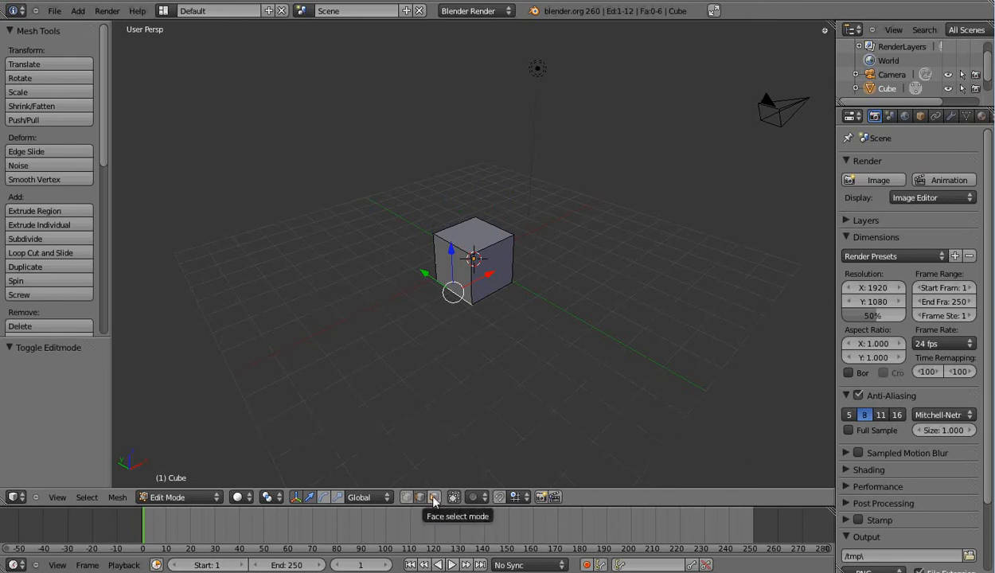
- Switch to face select mode and select the cube's top and side faces one at a time from different angles
{"action": "left_click", "coordinate": [434, 498]}
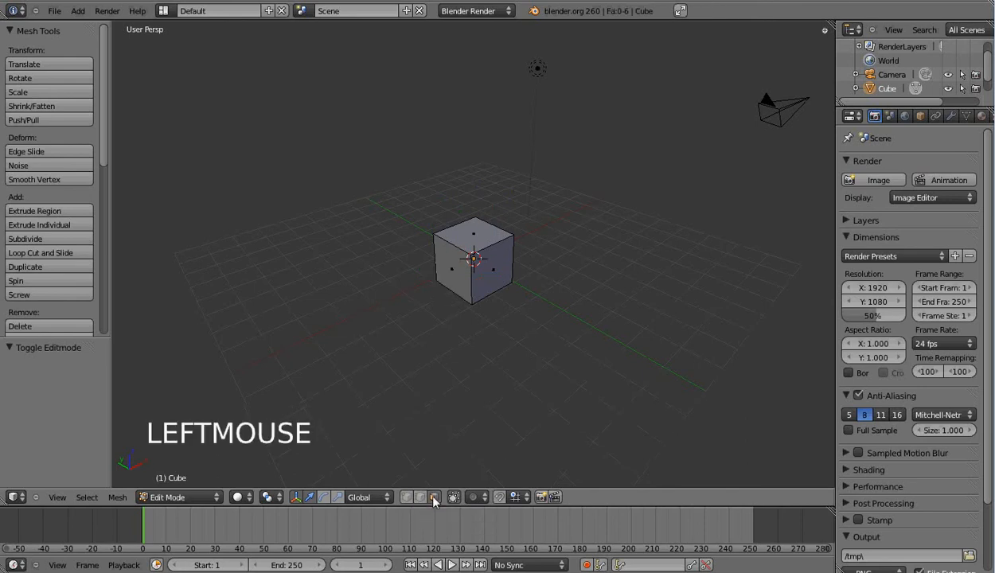
{"action": "right_click", "coordinate": [472, 234]}
{"action": "right_click", "coordinate": [494, 265]}
{"action": "right_click", "coordinate": [444, 271]}
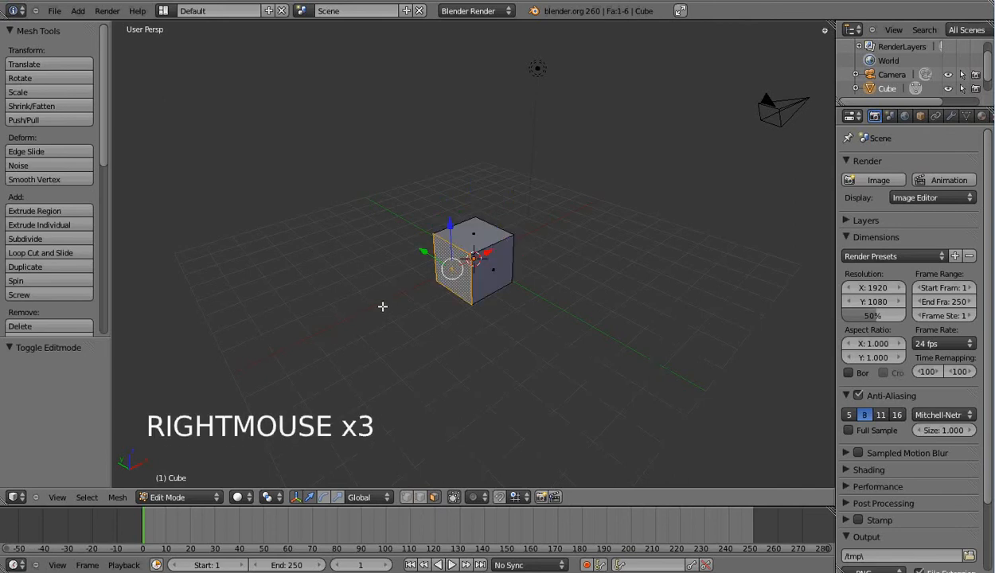
{"action": "middle_click_drag", "start_coordinate": [382, 307], "coordinate": [562, 278]}
{"action": "right_click", "coordinate": [476, 250]}
{"action": "right_click", "coordinate": [455, 253]}
{"action": "middle_click_drag", "start_coordinate": [348, 288], "coordinate": [502, 300]}
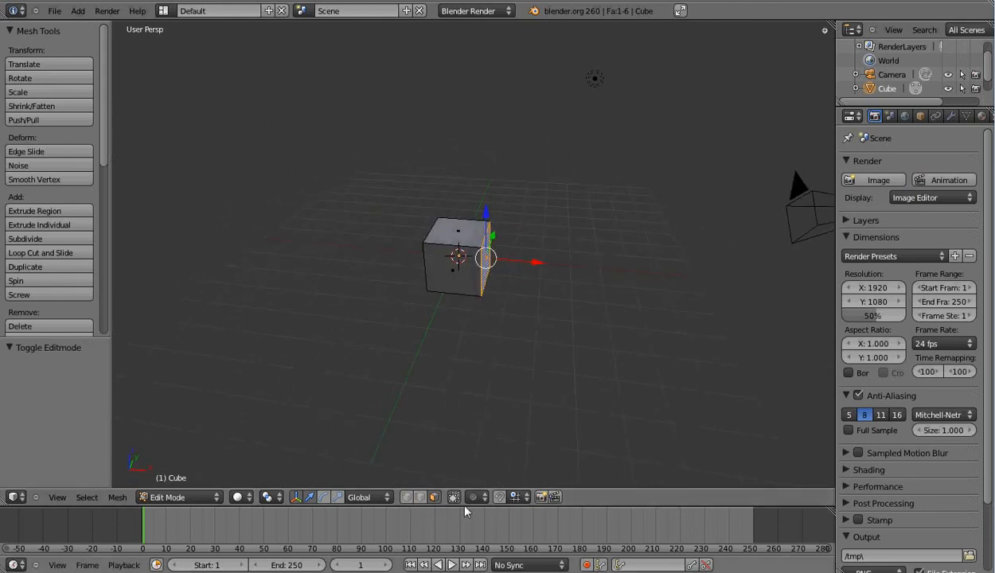
- Switch to vertex select mode and select the near outer corner vertex of the cube's top face
{"action": "left_click", "coordinate": [405, 498]}
{"action": "mouse_move", "coordinate": [546, 313]}
{"action": "middle_mouse_down"}
{"action": "mouse_move", "coordinate": [438, 348]}
{"action": "mouse_move", "coordinate": [458, 365]}
{"action": "mouse_move", "coordinate": [469, 331]}
{"action": "mouse_move", "coordinate": [473, 348]}
{"action": "mouse_move", "coordinate": [460, 333]}
{"action": "mouse_move", "coordinate": [469, 333]}
{"action": "mouse_move", "coordinate": [446, 335]}
{"action": "mouse_move", "coordinate": [514, 340]}
{"action": "middle_mouse_up"}
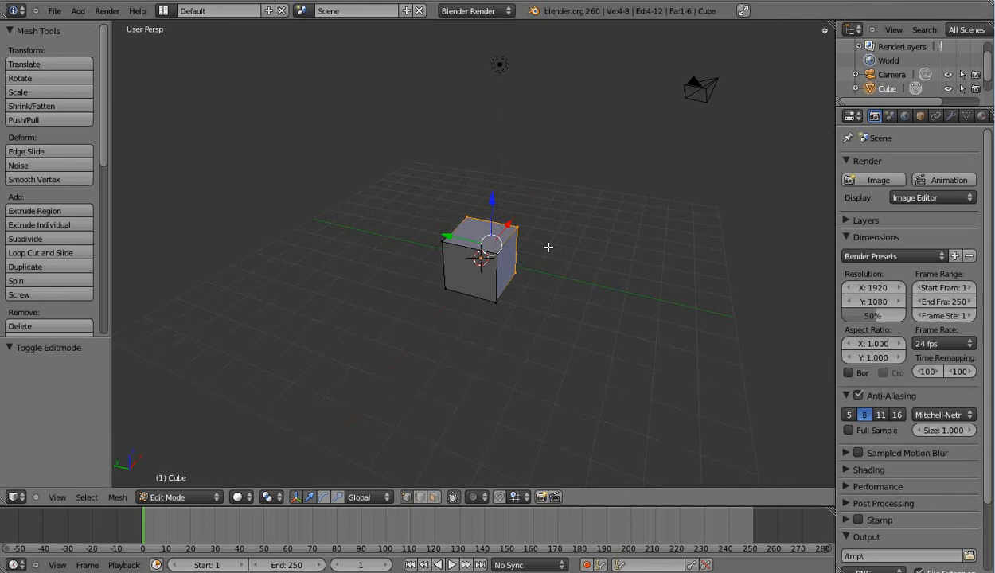
{"action": "right_click", "coordinate": [439, 243]}
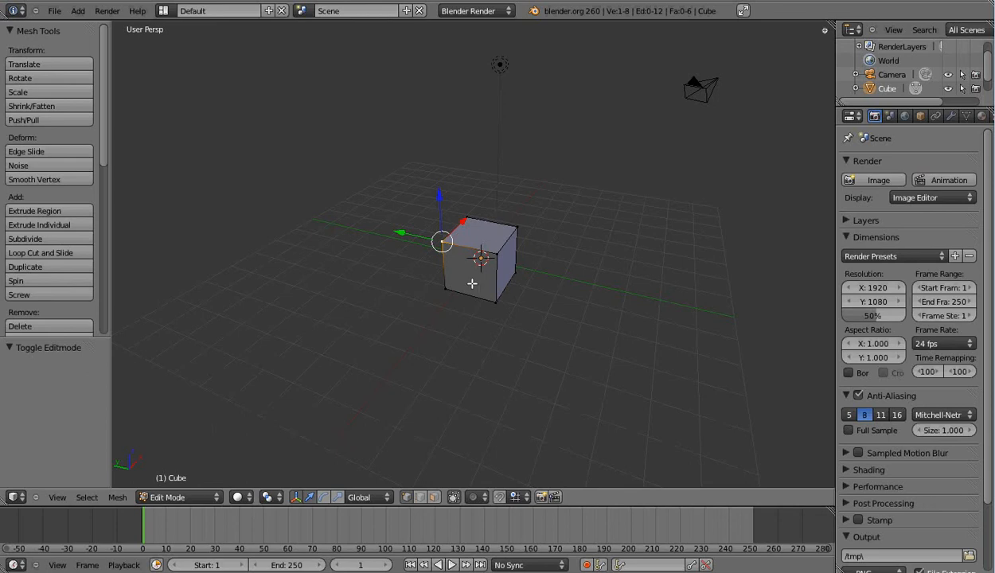
{"action": "key", "text": "g"}
{"action": "key", "text": "g"}
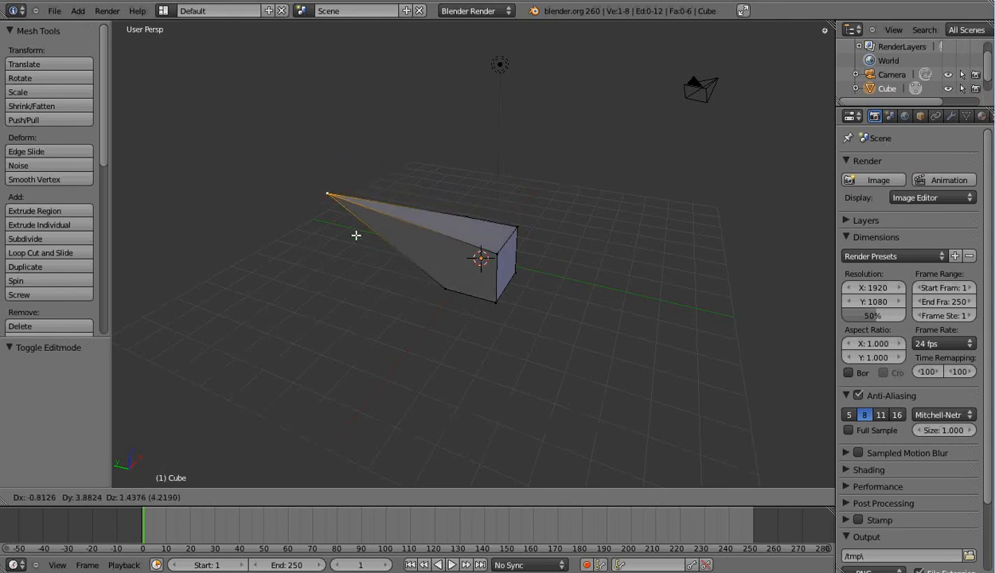
{"action": "right_click", "coordinate": [329, 213]}
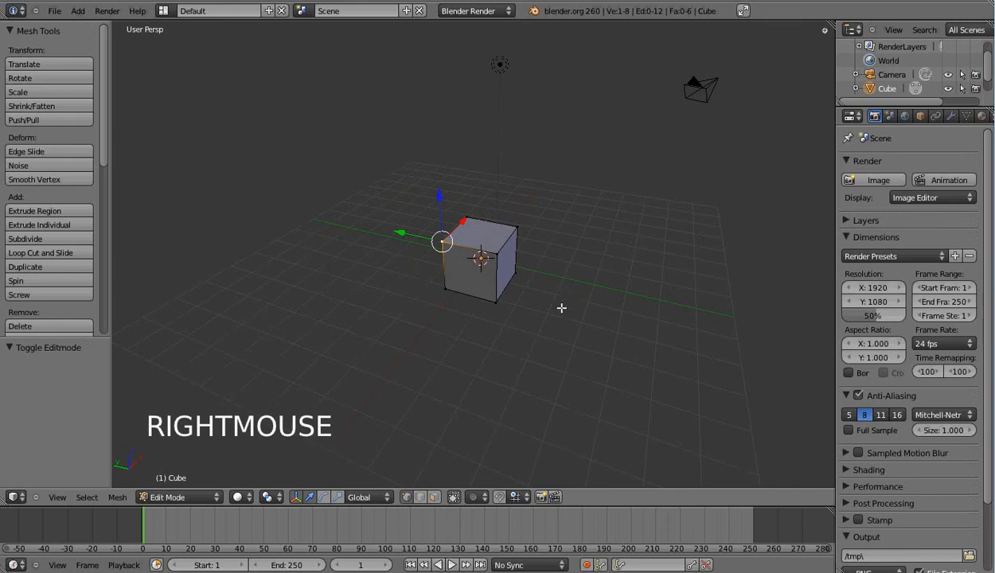
- Move the selected corner vertex by about X -0.685, Y 2.750, Z 0.861, pulling it outward from the cube
{"action": "key", "text": "g"}
{"action": "key", "text": "g"}
{"action": "left_click", "coordinate": [427, 248]}
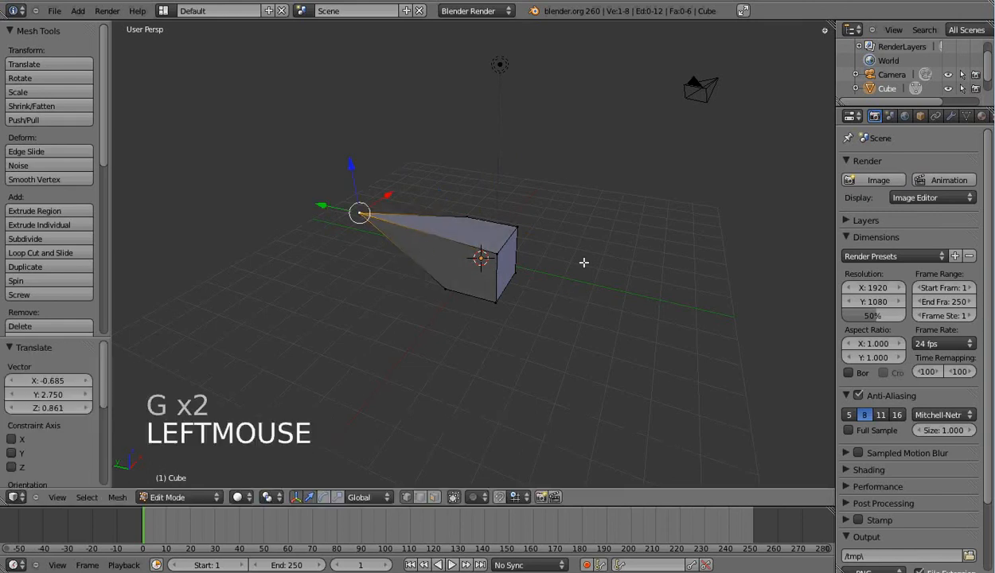
- In edge select mode, move the top edge attached to the pulled-out corner by about X -1.600, Y -0.555, Z -0.352
{"action": "left_click", "coordinate": [421, 497]}
{"action": "right_click", "coordinate": [452, 244]}
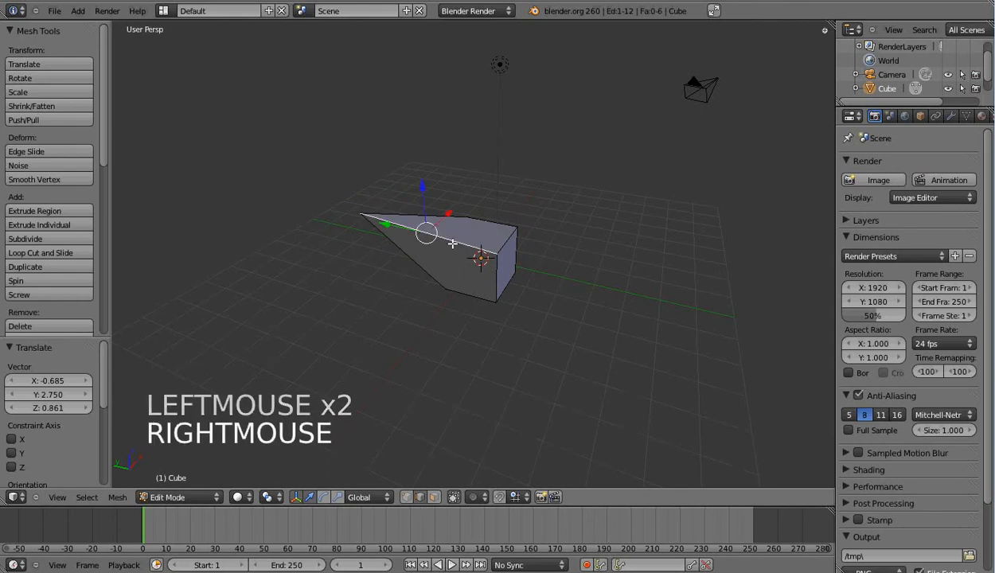
{"action": "middle_click_drag", "start_coordinate": [603, 256], "coordinate": [526, 278]}
{"action": "key", "text": "g"}
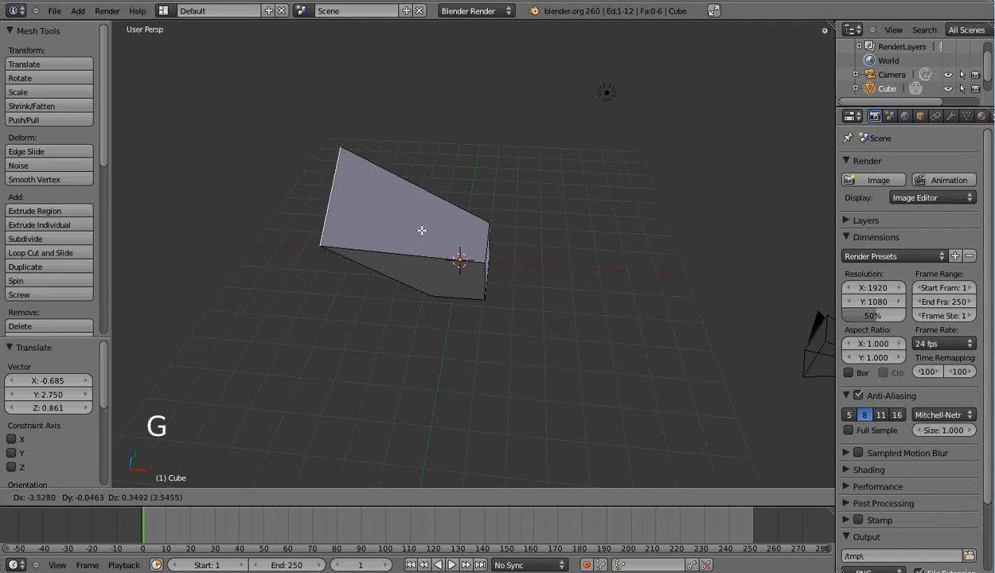
{"action": "left_click", "coordinate": [489, 258]}
- In face select mode, move the mesh's top face by about X 0.986, Y 0.734, Z 0.591
{"action": "left_click", "coordinate": [434, 496]}
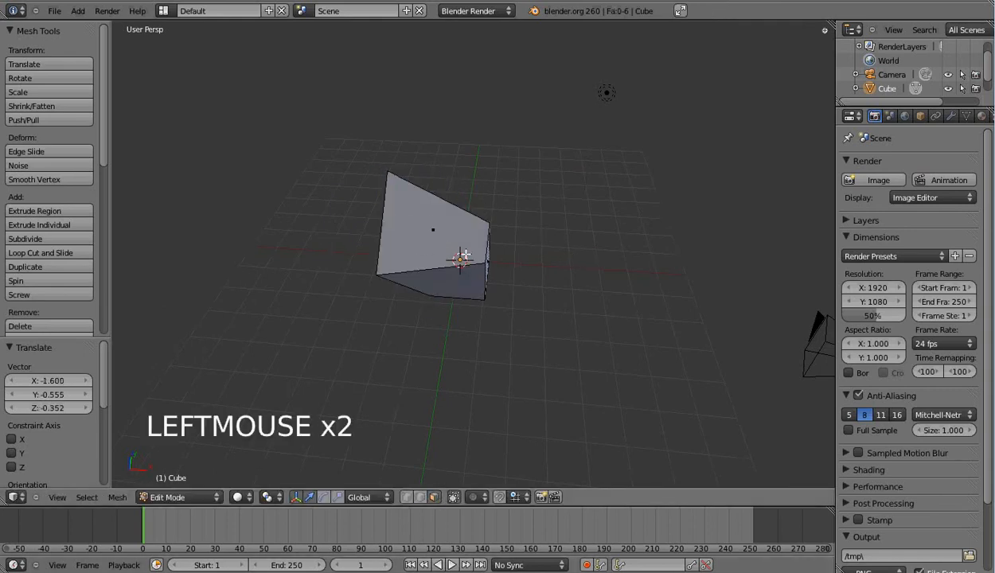
{"action": "right_click", "coordinate": [428, 217]}
{"action": "key", "text": "g"}
{"action": "key", "text": "g"}
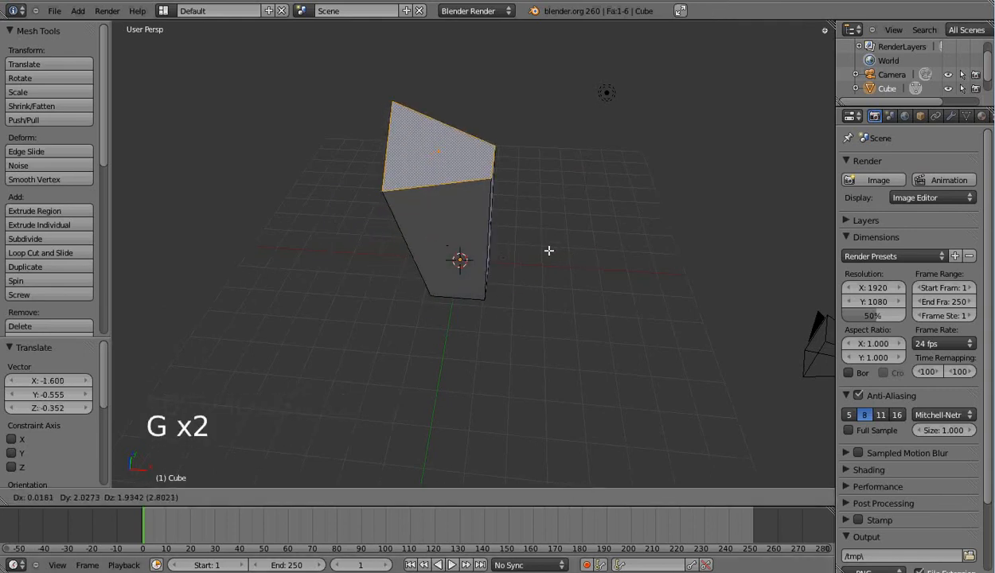
{"action": "left_click", "coordinate": [530, 306]}
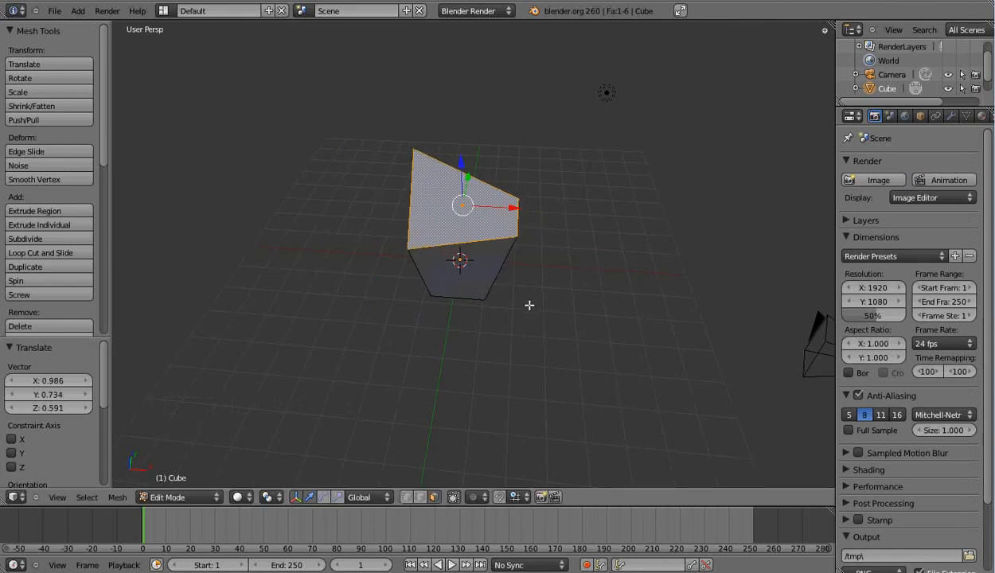
- In vertex select mode, build up a selection of the four top vertices and the two front bottom vertices
{"action": "middle_click_drag", "start_coordinate": [373, 306], "coordinate": [482, 441]}
{"action": "left_click", "coordinate": [407, 497]}
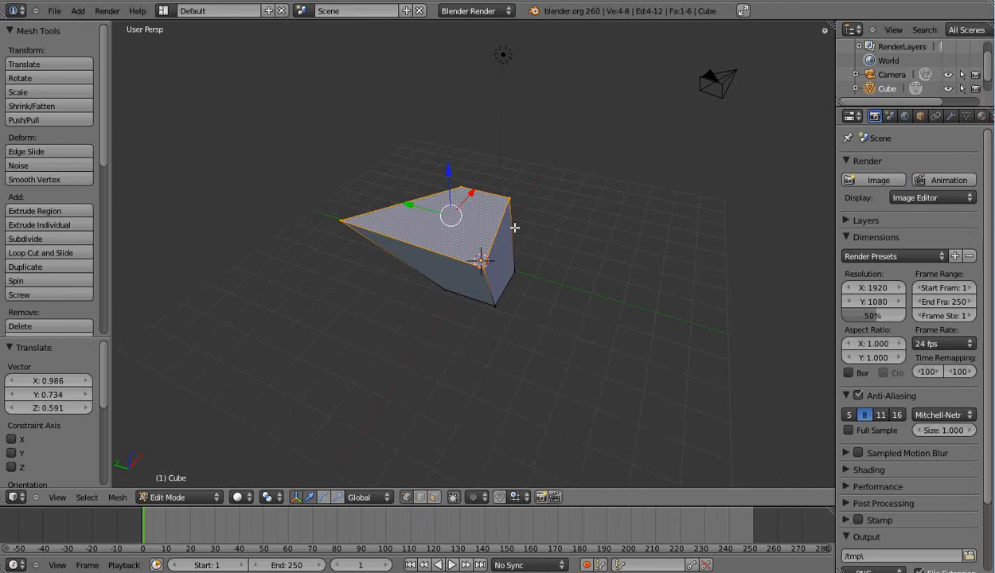
{"action": "middle_click_drag", "start_coordinate": [659, 270], "coordinate": [539, 298]}
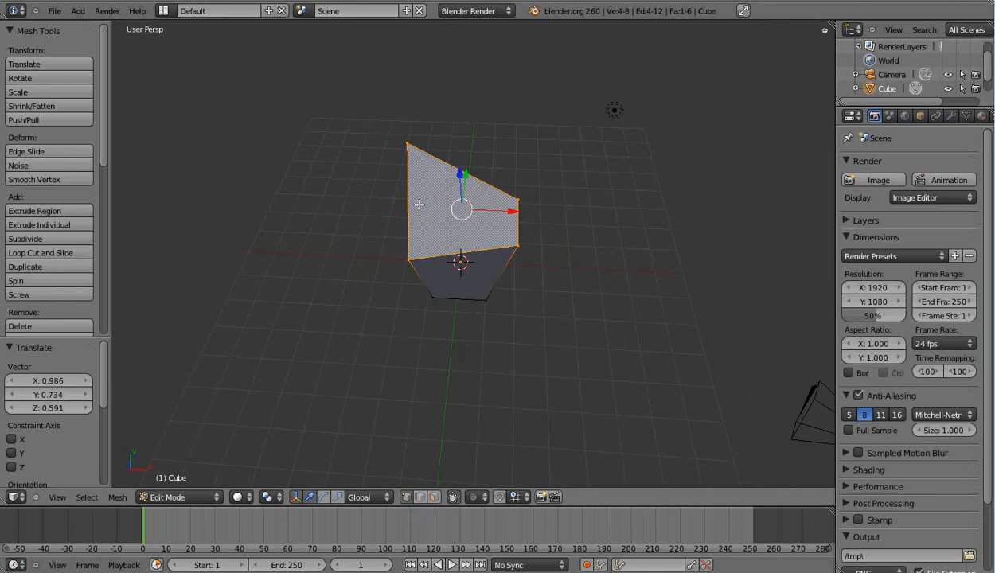
{"action": "right_click", "coordinate": [516, 196]}
{"action": "right_click", "coordinate": [518, 244]}
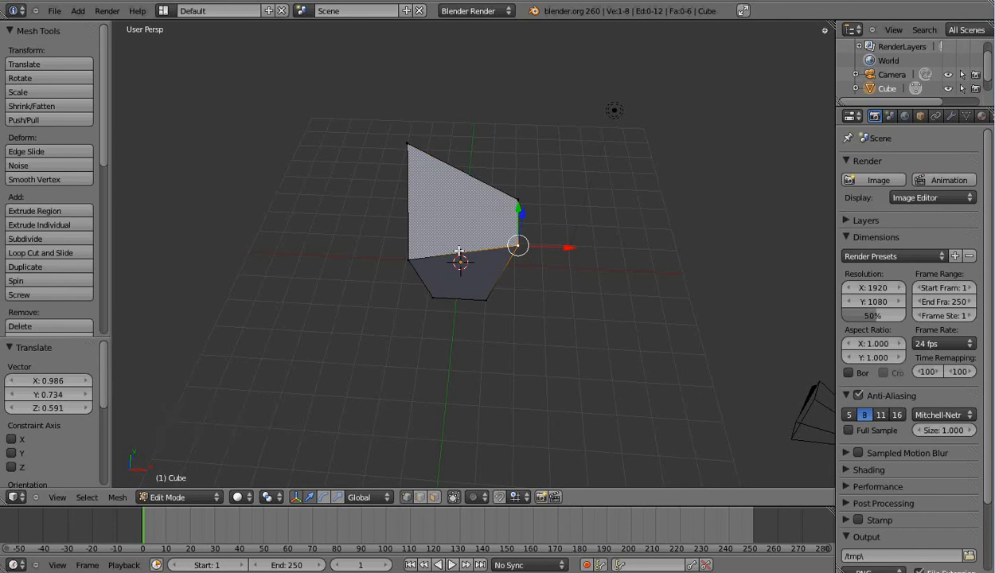
{"action": "right_click", "coordinate": [411, 259], "text": "shift"}
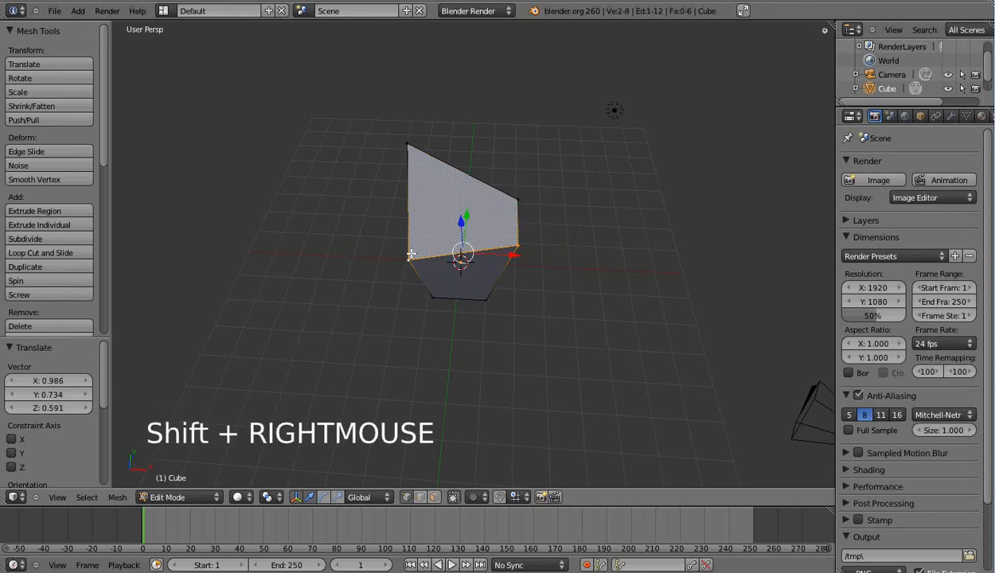
{"action": "right_click", "coordinate": [409, 146], "text": "shift"}
{"action": "right_click", "coordinate": [517, 200], "text": "shift"}
{"action": "right_click", "coordinate": [484, 299], "text": "shift"}
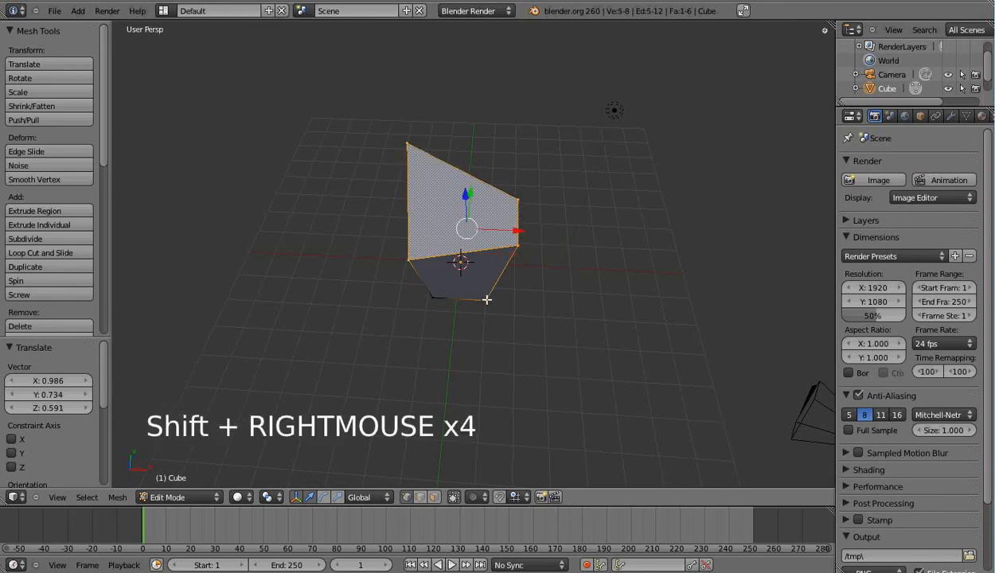
{"action": "right_click", "coordinate": [430, 298], "text": "shift"}
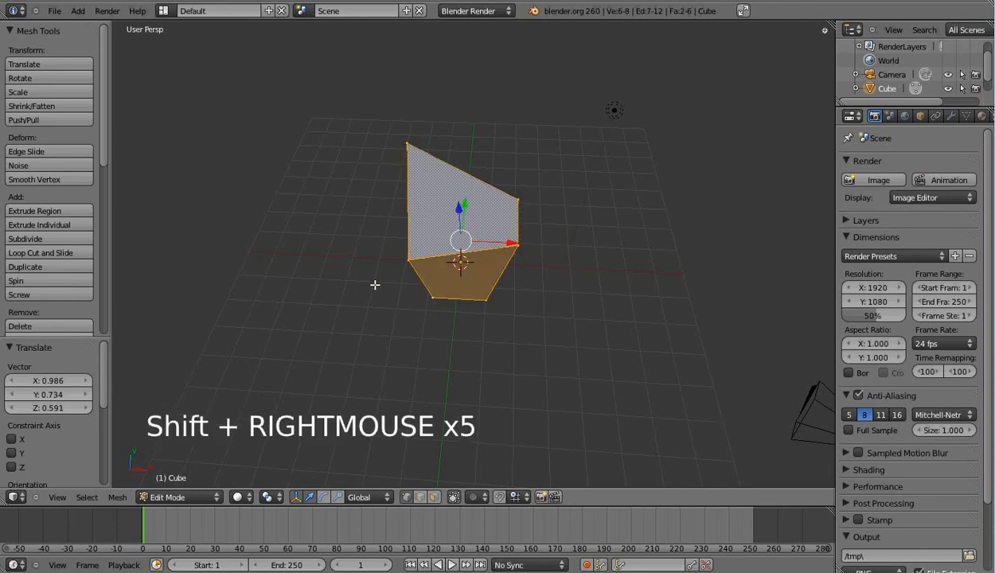
- Add the remaining two bottom vertices to the selection, covering the whole mesh
{"action": "middle_click_drag", "start_coordinate": [375, 284], "coordinate": [419, 292]}
{"action": "right_click", "coordinate": [419, 292], "text": "shift"}
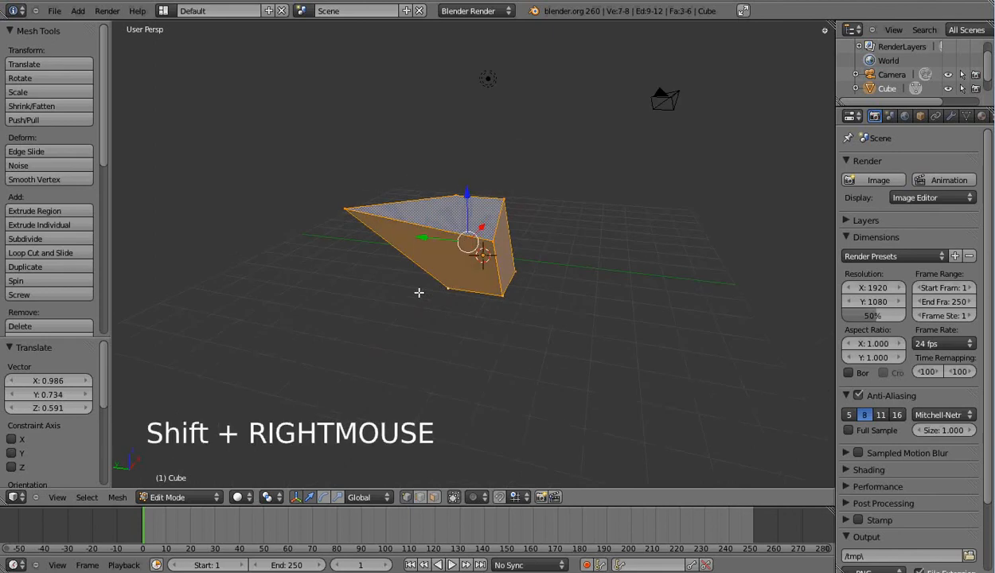
{"action": "middle_click_drag", "start_coordinate": [369, 262], "coordinate": [532, 260]}
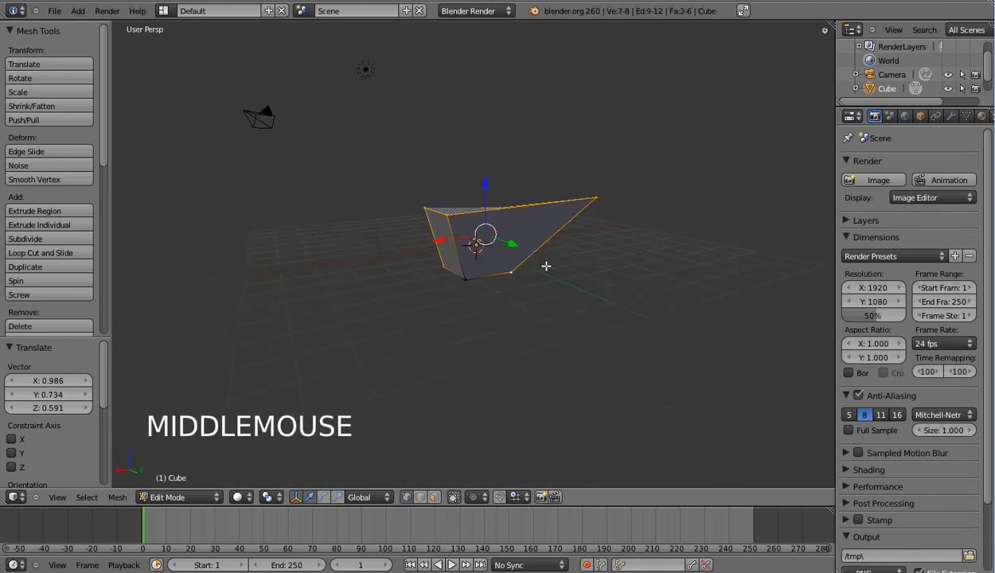
{"action": "right_click", "coordinate": [466, 276], "text": "shift"}
{"action": "middle_click_drag", "start_coordinate": [608, 245], "coordinate": [528, 222]}
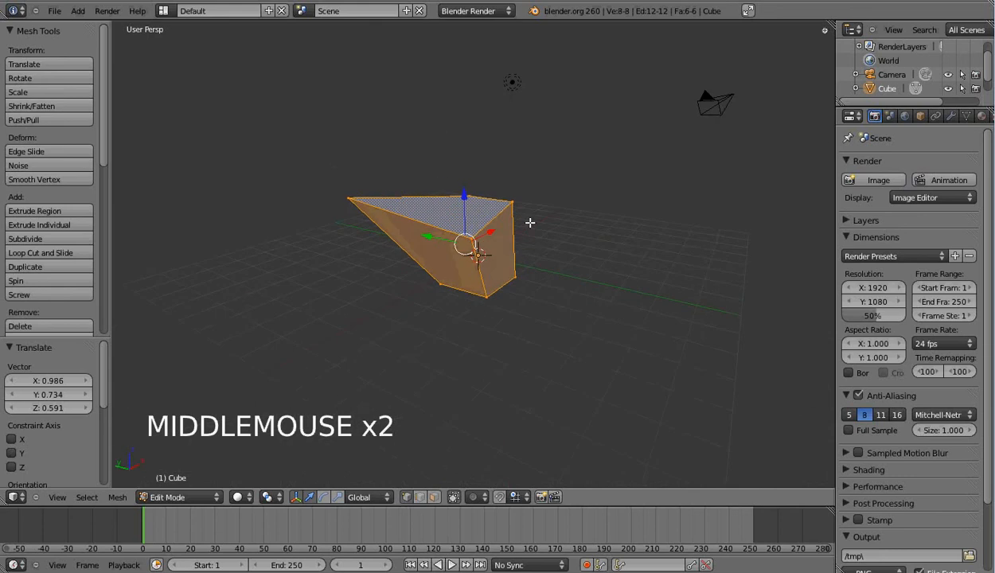
- Select only the two vertices of the top face's long edge, including the pulled-out corner
{"action": "right_click", "coordinate": [474, 237]}
{"action": "right_click", "coordinate": [350, 199], "text": "shift"}
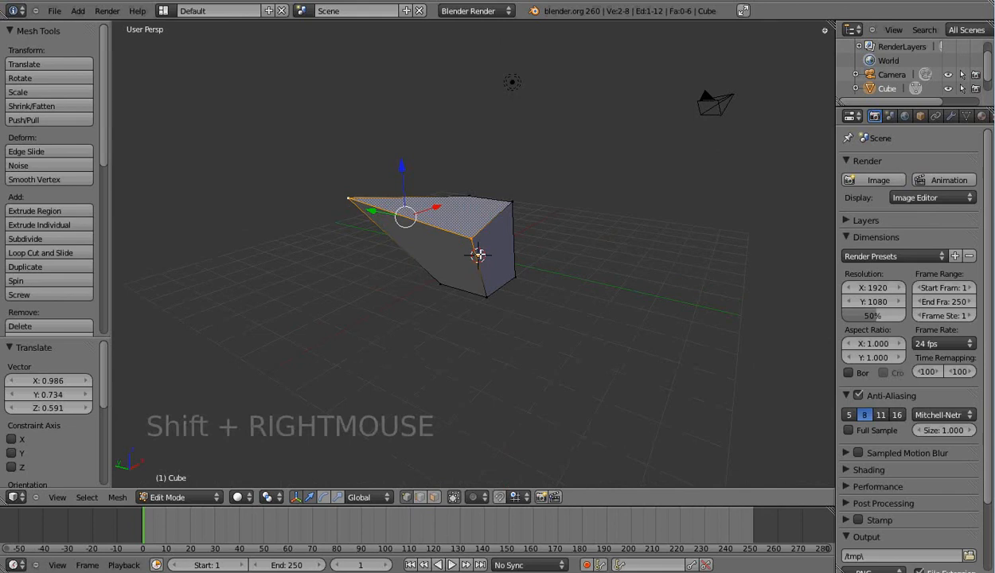
{"action": "key", "text": "g"}
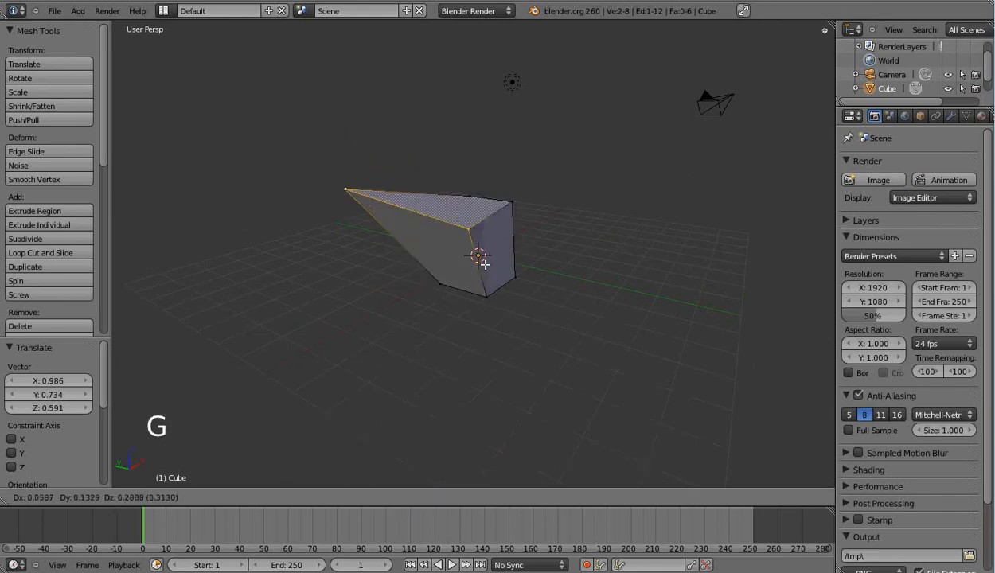
{"action": "right_click", "coordinate": [534, 255]}
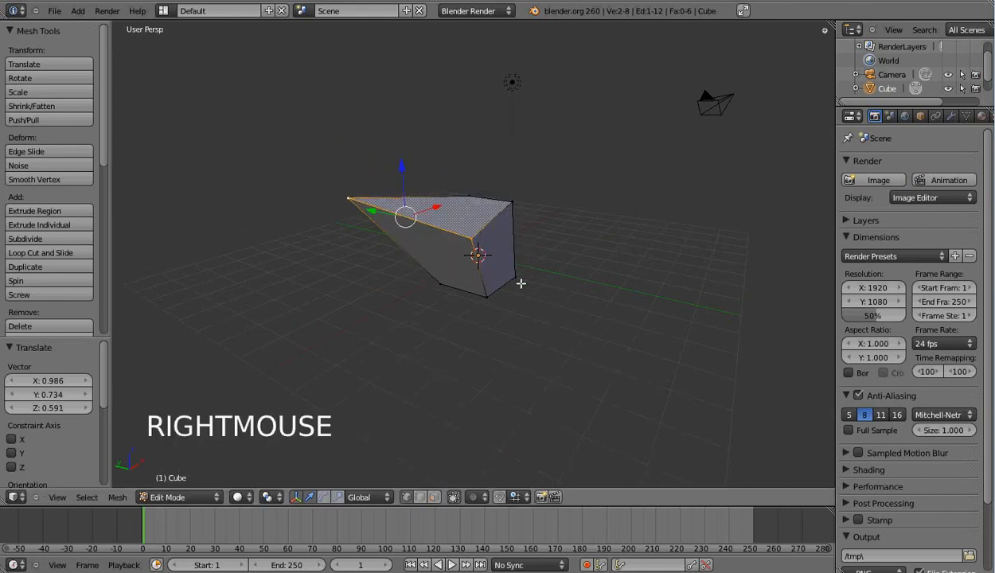
{"action": "key", "text": "r"}
{"action": "key", "text": "r"}
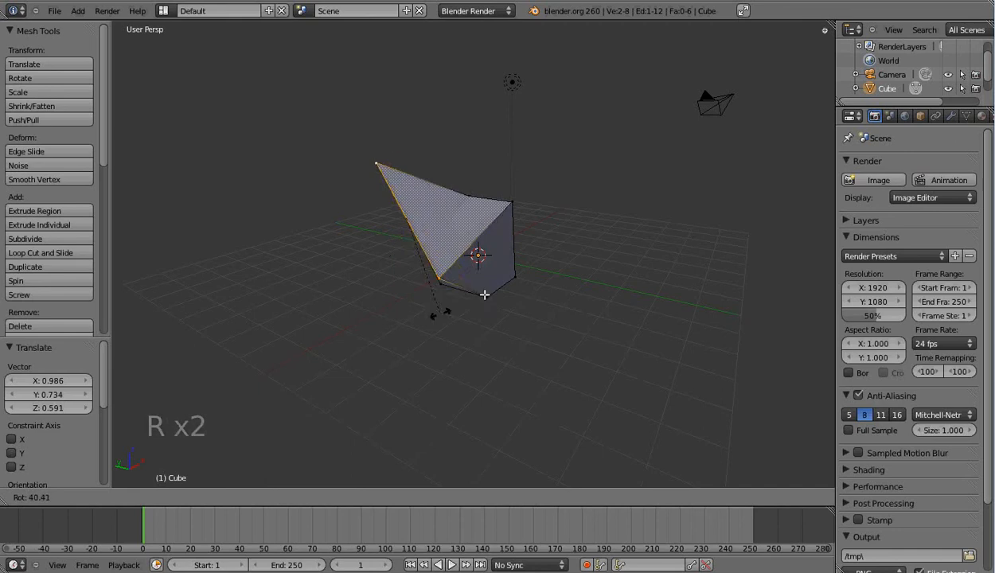
{"action": "right_click", "coordinate": [526, 226]}
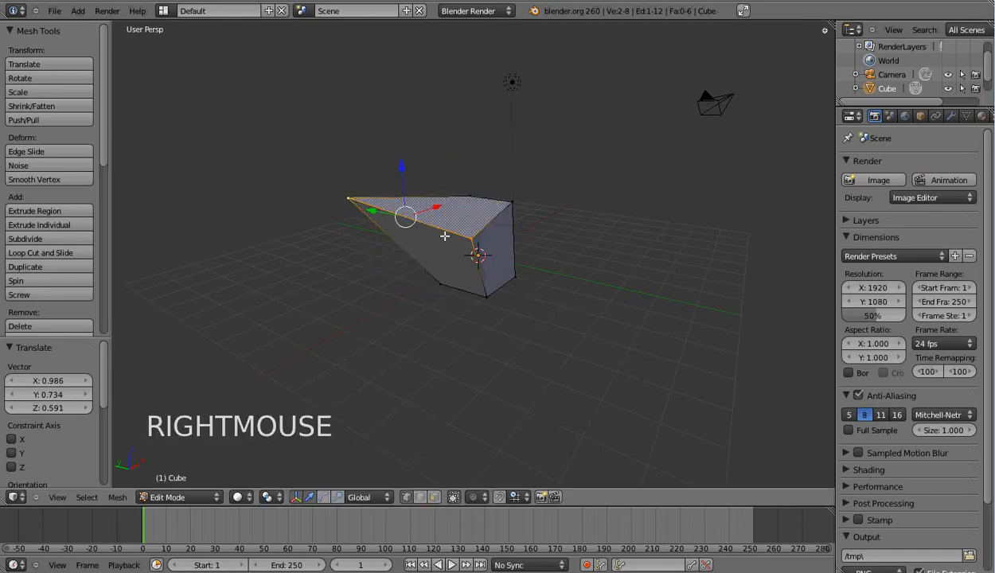
- Scale the two selected top vertices closer together by a factor of about 0.491
{"action": "key", "text": "s"}
{"action": "key", "text": "s"}
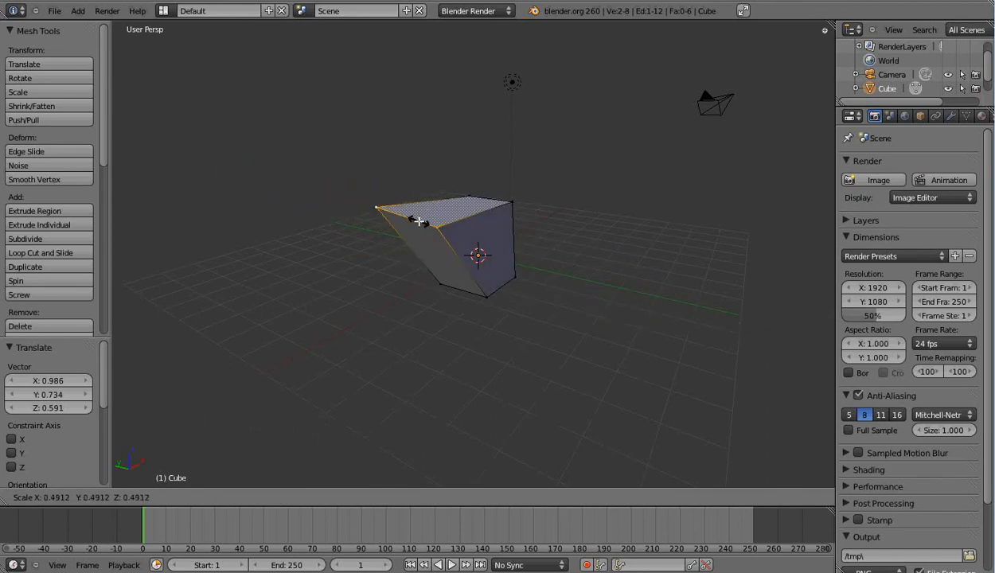
{"action": "left_click", "coordinate": [420, 220]}
- Extrude the outermost top corner vertex upward by about X 0.858, Y 0.195, Z 1.622
{"action": "middle_click", "coordinate": [577, 250]}
{"action": "middle_click_drag", "start_coordinate": [577, 251], "coordinate": [637, 246]}
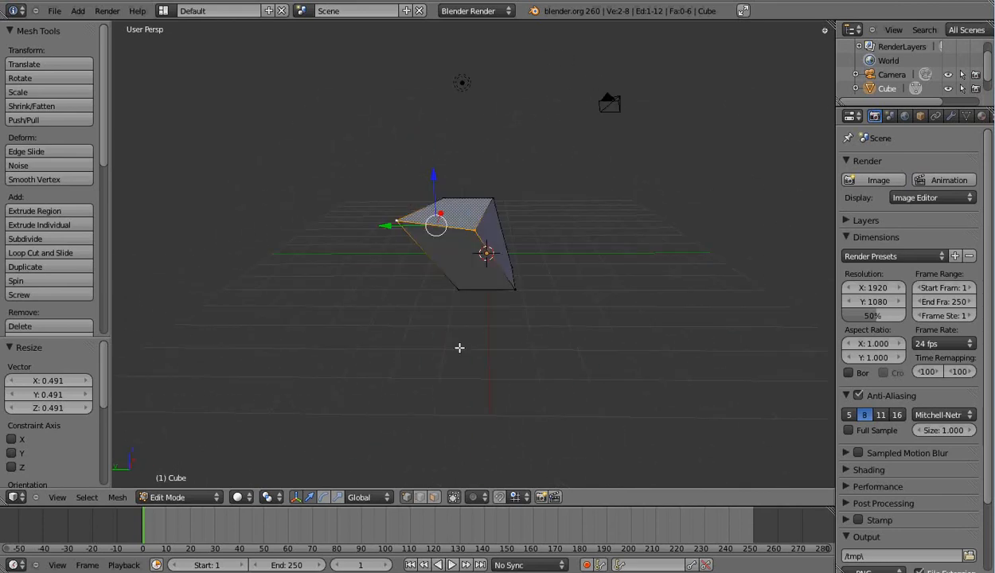
{"action": "middle_click_drag", "start_coordinate": [461, 348], "coordinate": [589, 298]}
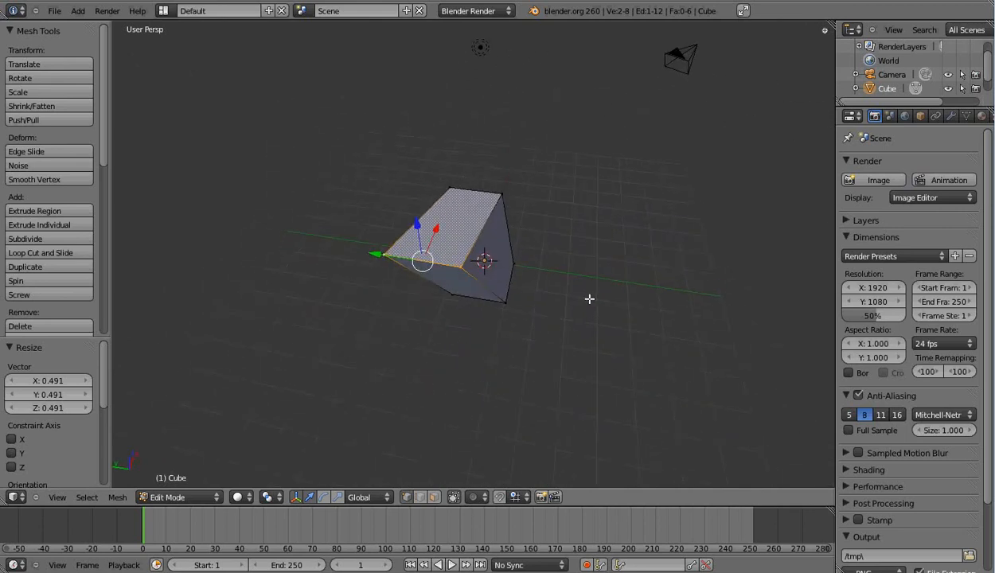
{"action": "middle_click_drag", "start_coordinate": [491, 363], "coordinate": [582, 269]}
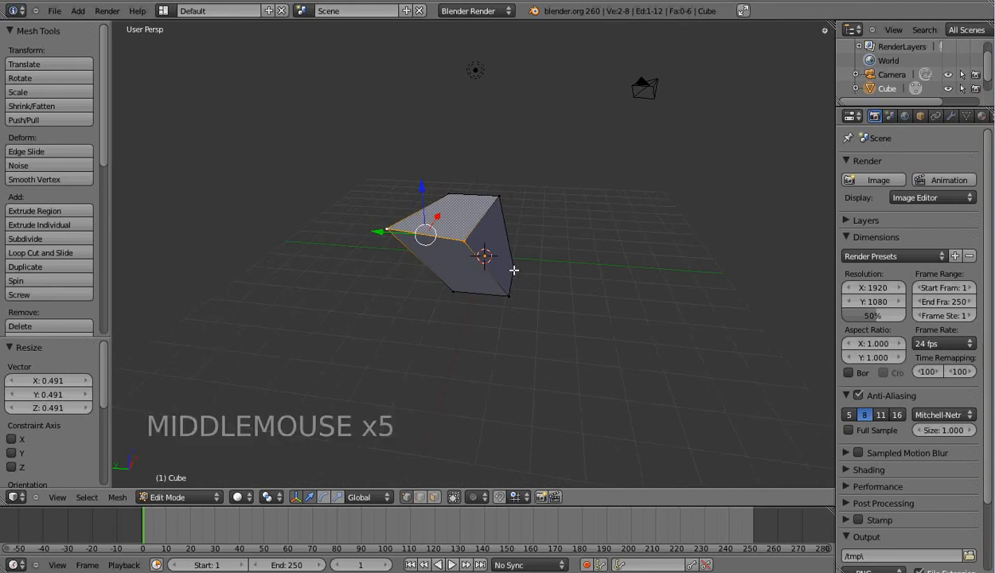
{"action": "right_click", "coordinate": [388, 229]}
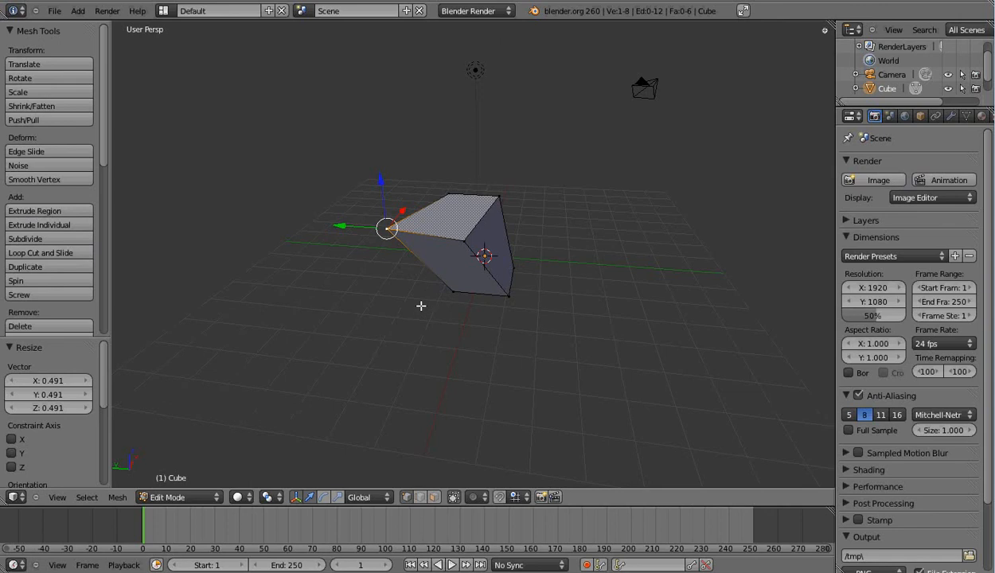
{"action": "key", "text": "e"}
{"action": "key", "text": "e"}
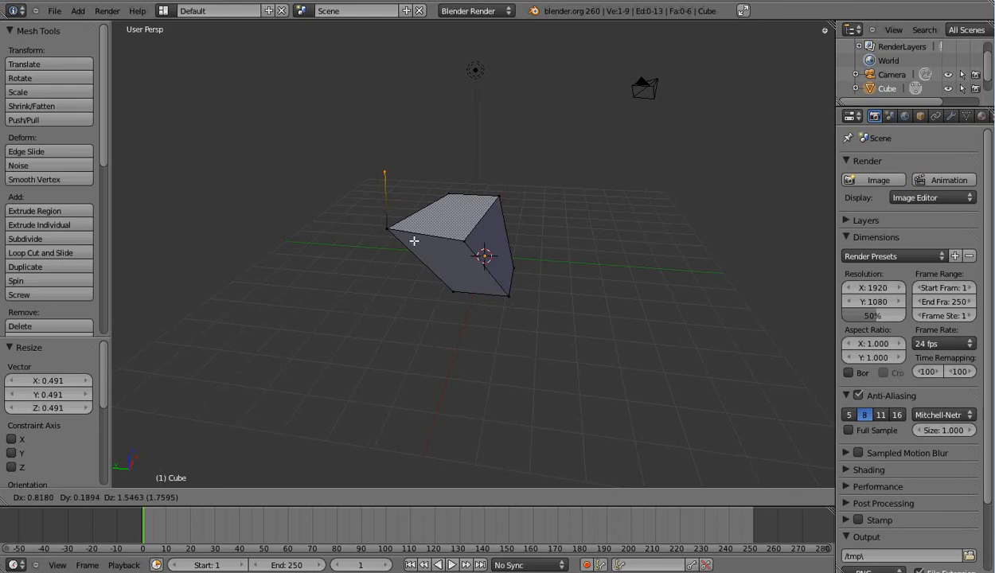
{"action": "left_click", "coordinate": [415, 236]}
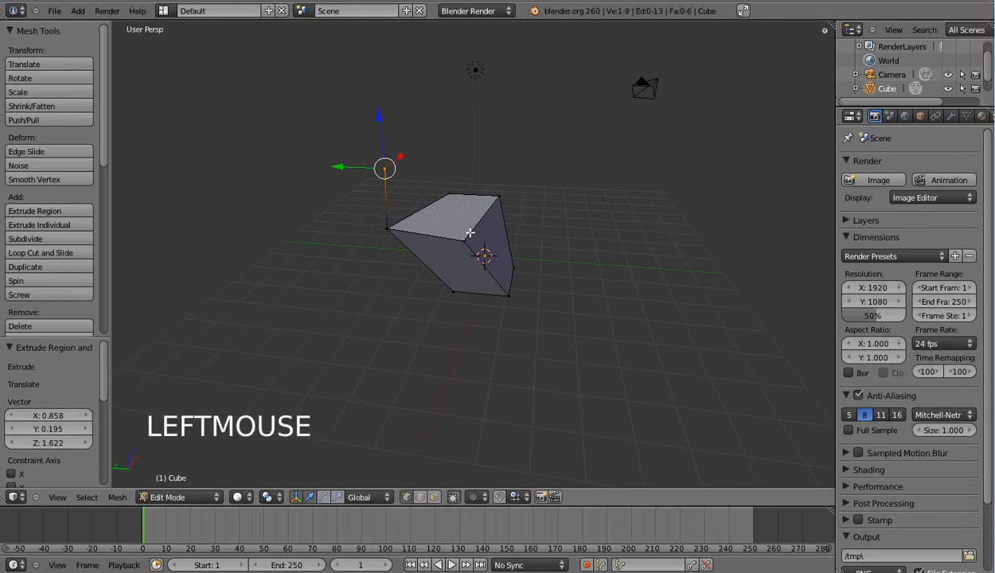
- Select both vertices of the extruded upright edge and extrude them into a face by about X -1.370, Y -1.213, Z 0.872
{"action": "right_click", "coordinate": [510, 199]}
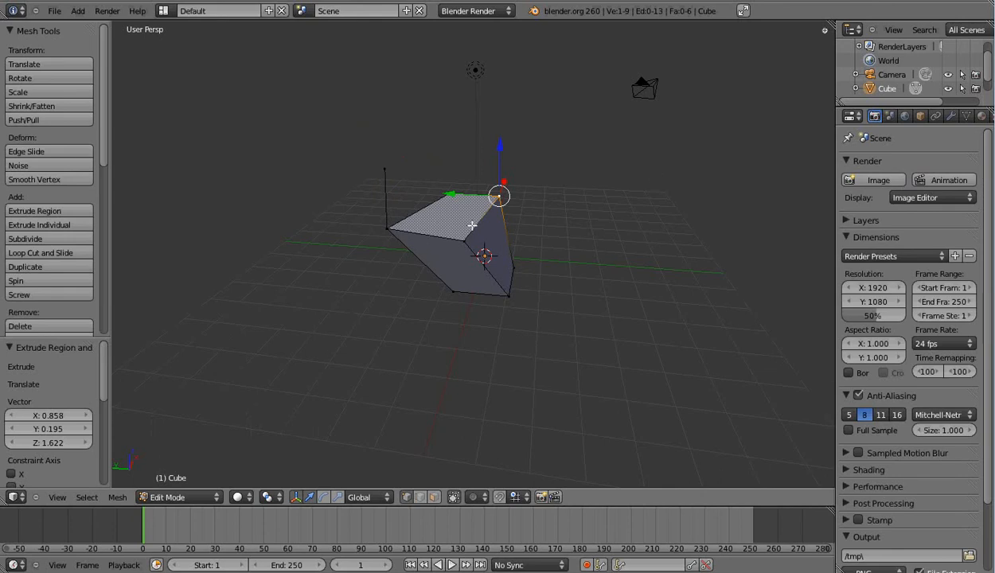
{"action": "right_click", "coordinate": [384, 230]}
{"action": "right_click", "coordinate": [384, 231]}
{"action": "right_click", "coordinate": [390, 169], "text": "shift"}
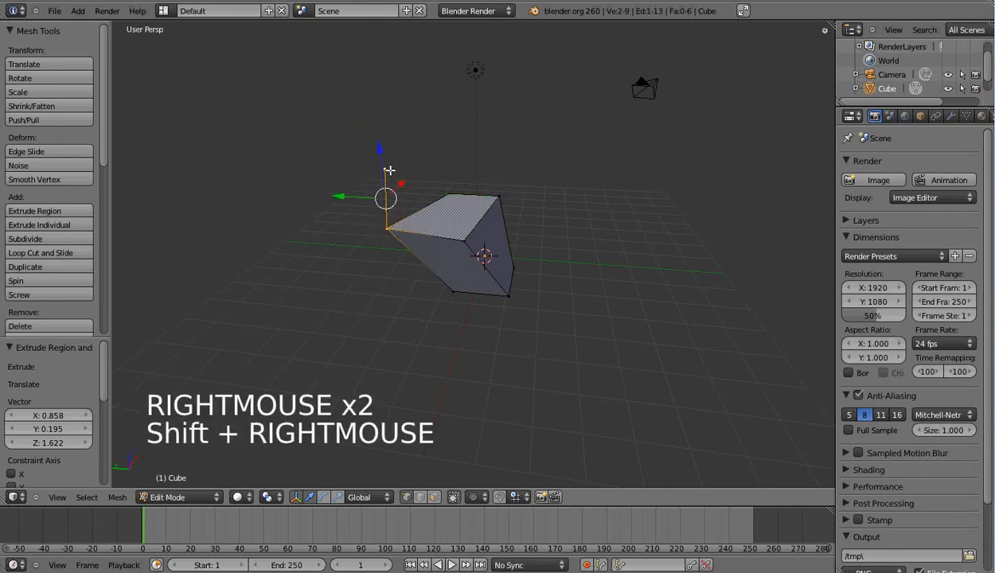
{"action": "middle_click_drag", "start_coordinate": [587, 287], "coordinate": [506, 281]}
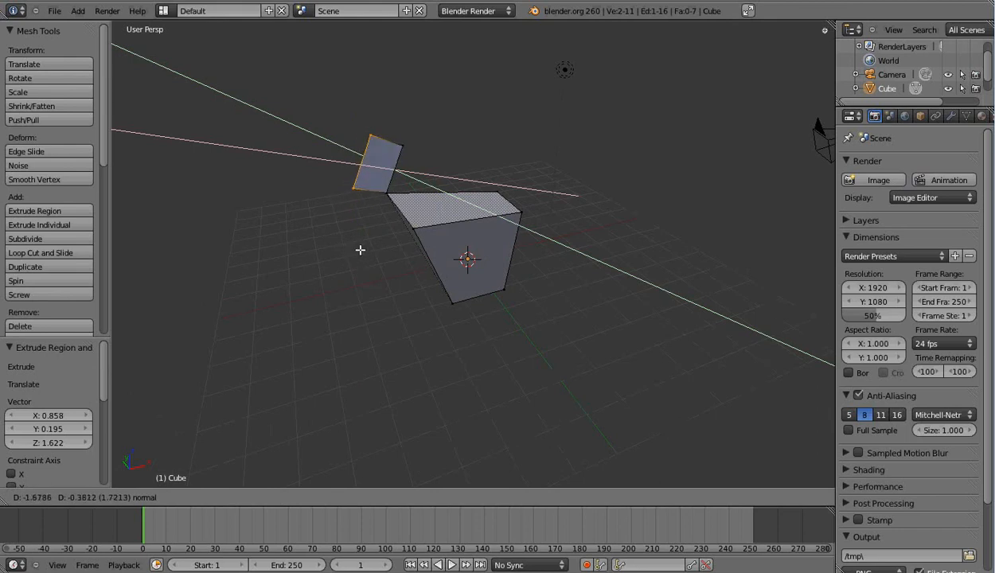
{"action": "left_click", "coordinate": [296, 222]}
{"action": "middle_click", "coordinate": [295, 211]}
{"action": "middle_click_drag", "start_coordinate": [295, 211], "coordinate": [478, 236]}
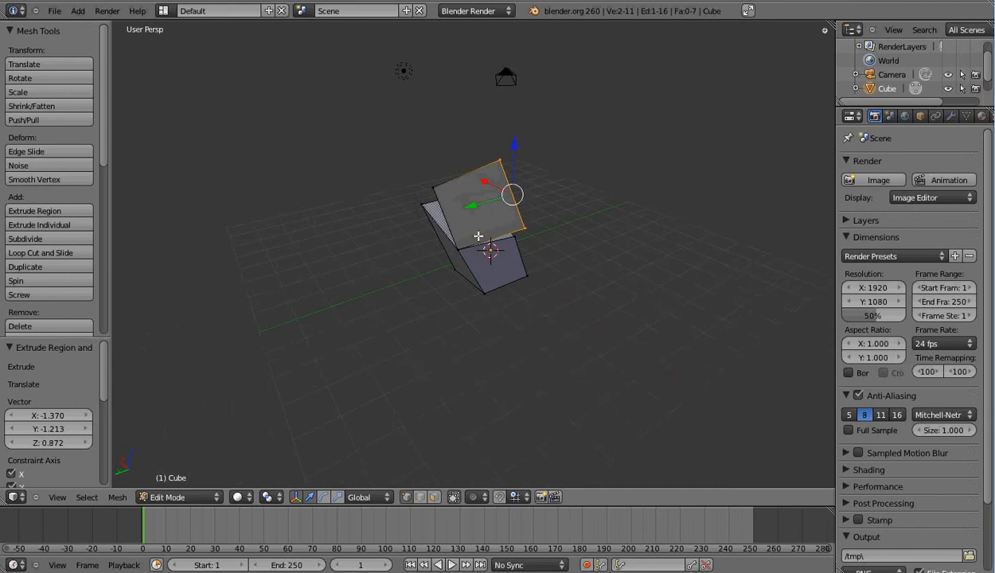
- Add the other two corners of the new upright face to the selection and extrude it into a box by about X -0.899, Y 1.248, Z 0.325
{"action": "right_click", "coordinate": [457, 241], "text": "shift"}
{"action": "right_click", "coordinate": [433, 191], "text": "shift"}
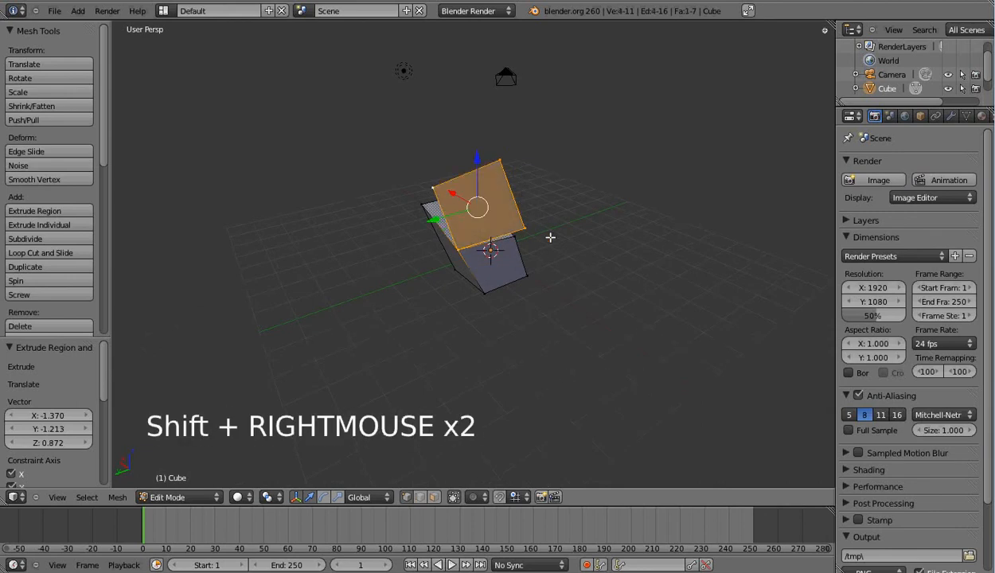
{"action": "middle_click_drag", "start_coordinate": [559, 233], "coordinate": [478, 236]}
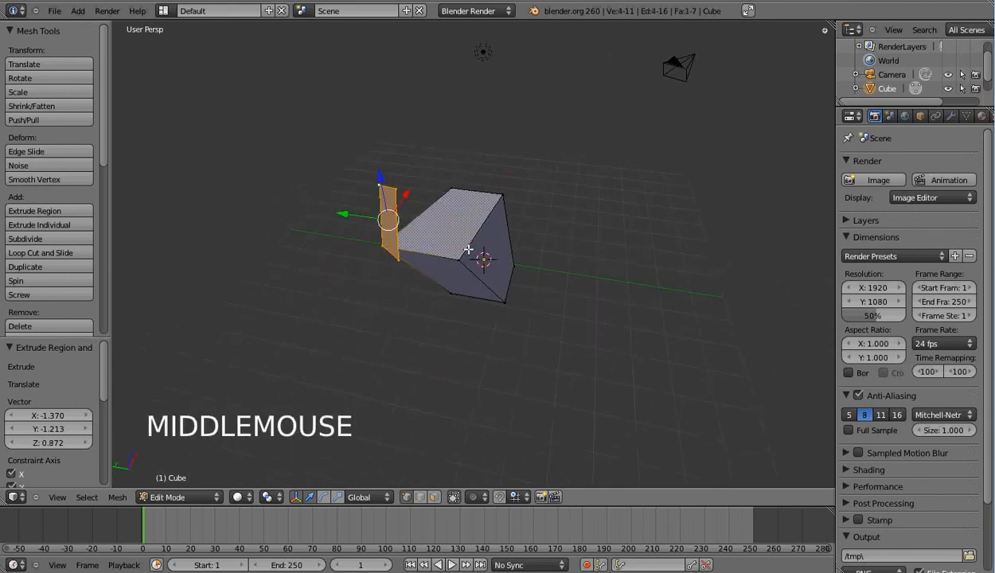
{"action": "key", "text": "e"}
{"action": "key", "text": "e"}
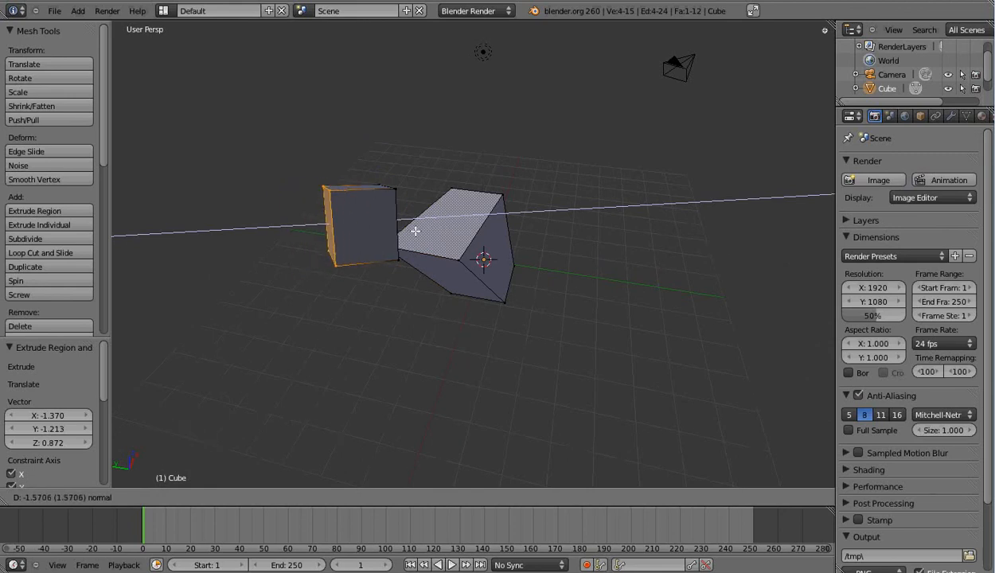
{"action": "left_click", "coordinate": [420, 223]}
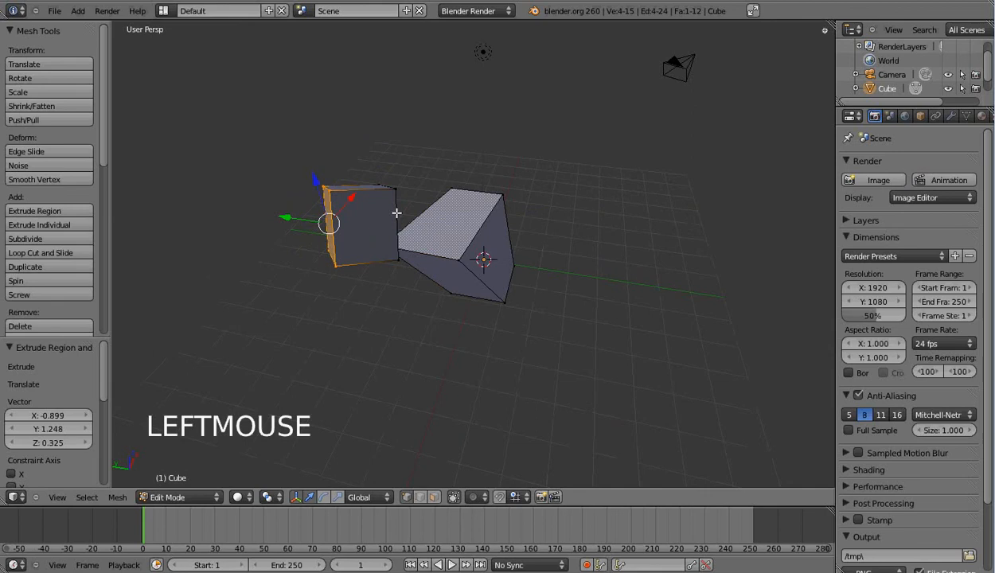
- Select the box's lower corner vertex and the nearby top corner of the original mesh, and bring the Remove tools into view
{"action": "middle_click_drag", "start_coordinate": [482, 313], "coordinate": [313, 282]}
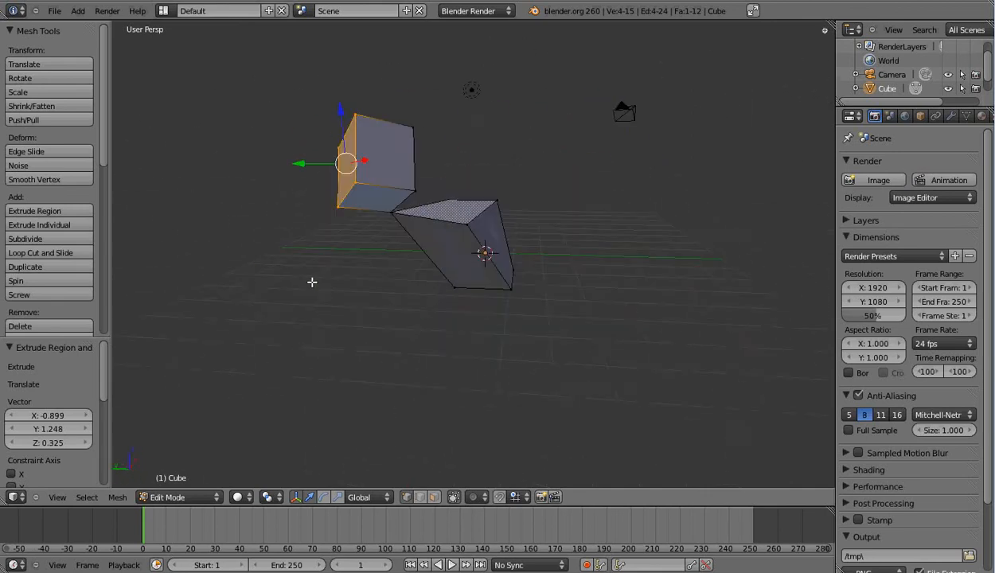
{"action": "middle_click_drag", "start_coordinate": [576, 273], "coordinate": [471, 355]}
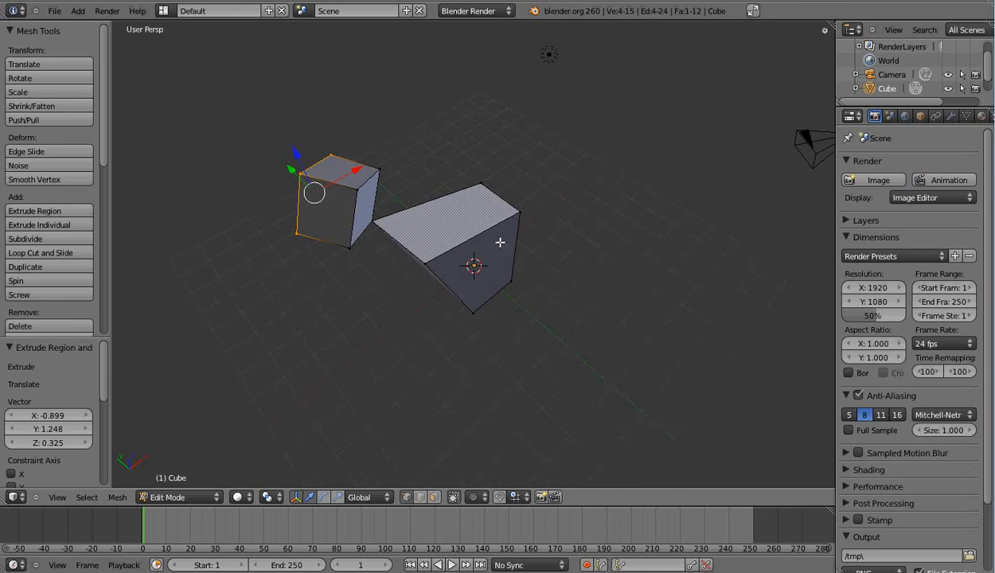
{"action": "right_click", "coordinate": [349, 247]}
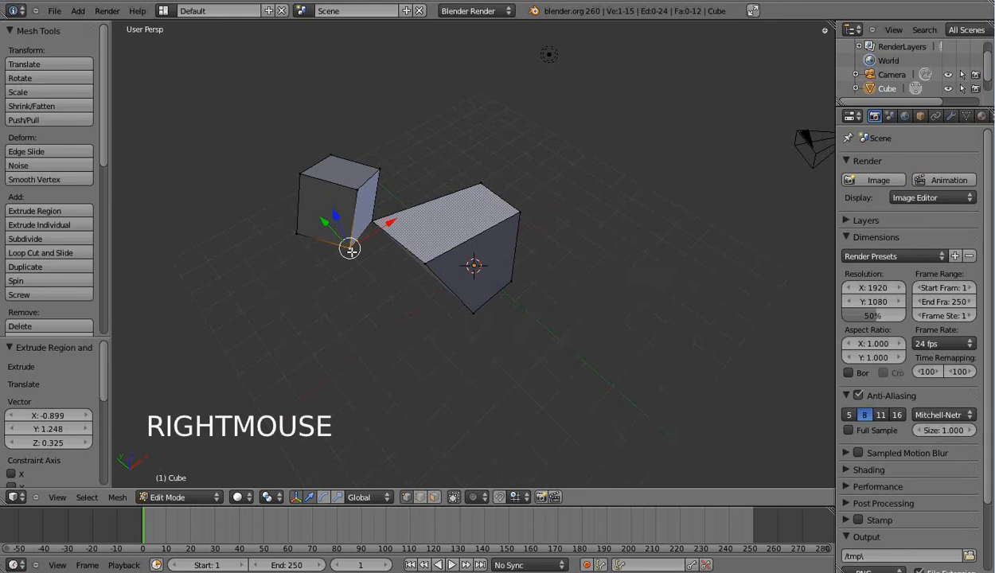
{"action": "right_click", "coordinate": [425, 262], "text": "shift"}
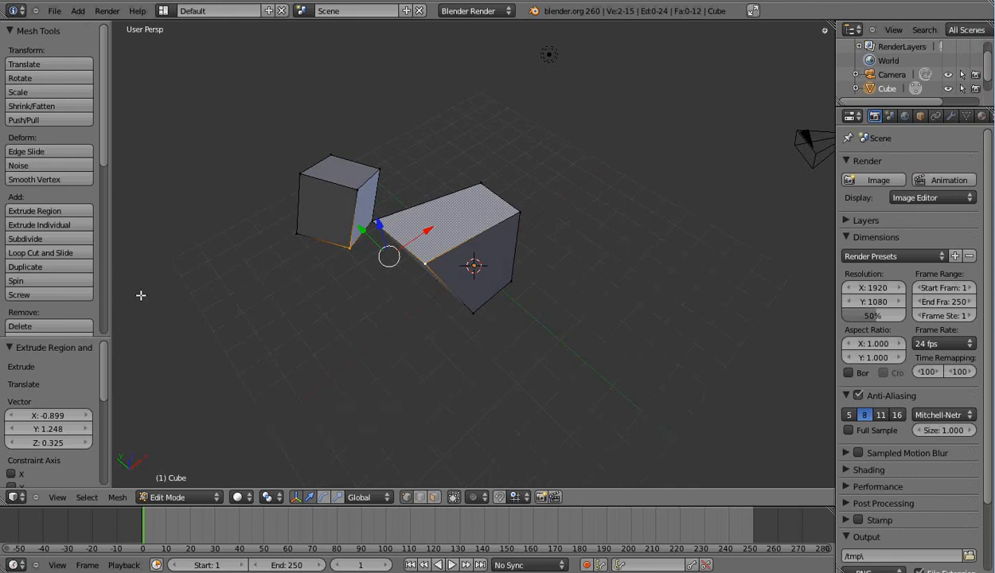
{"action": "left_click_drag", "start_coordinate": [102, 105], "coordinate": [107, 174]}
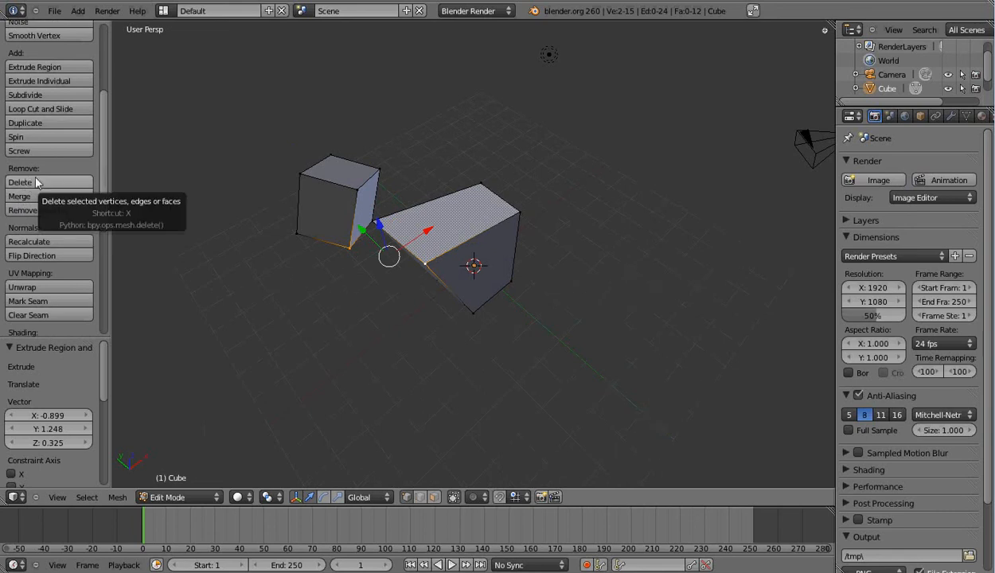
- Delete only the box's upper outer corner vertex with the Vertices option, and undo the deletion
{"action": "right_click", "coordinate": [300, 176]}
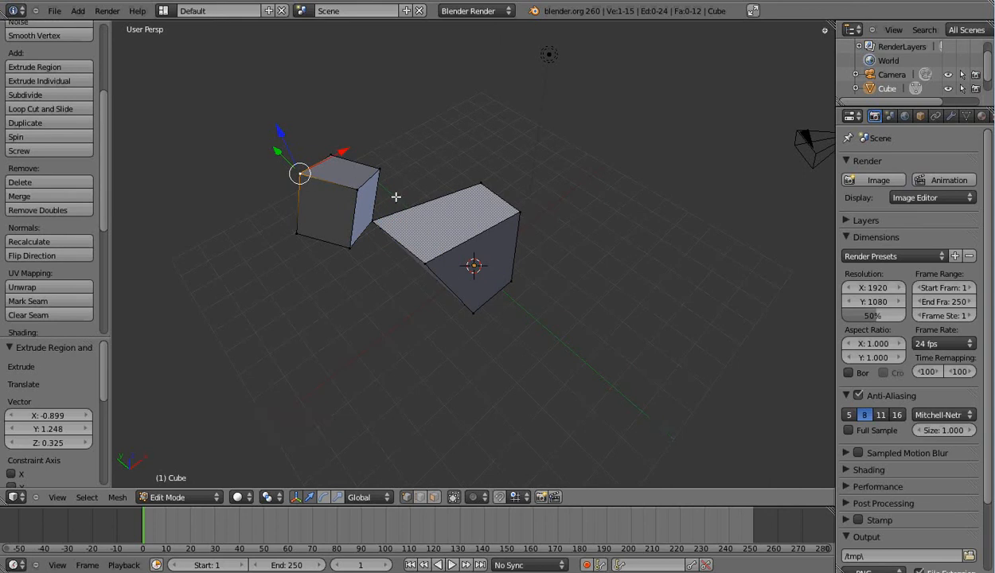
{"action": "right_click", "coordinate": [373, 175], "text": "shift"}
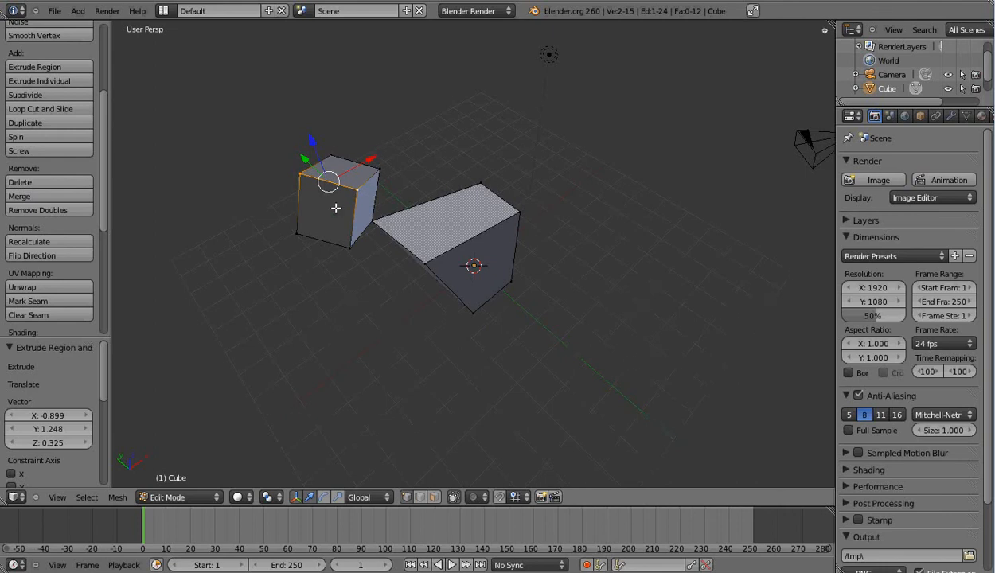
{"action": "key", "text": "x"}
{"action": "right_click", "coordinate": [301, 175]}
{"action": "key", "text": "x"}
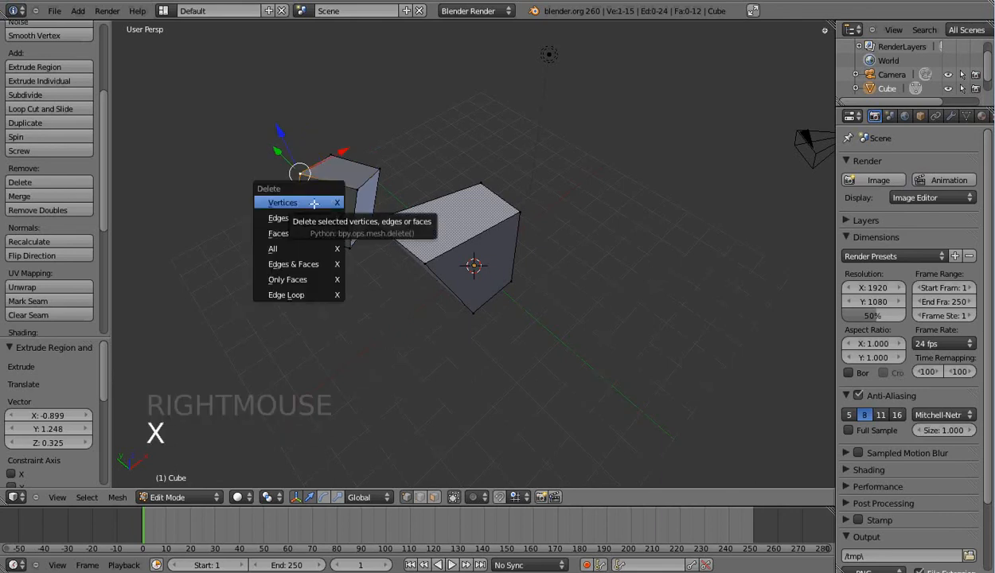
{"action": "left_click", "coordinate": [285, 203]}
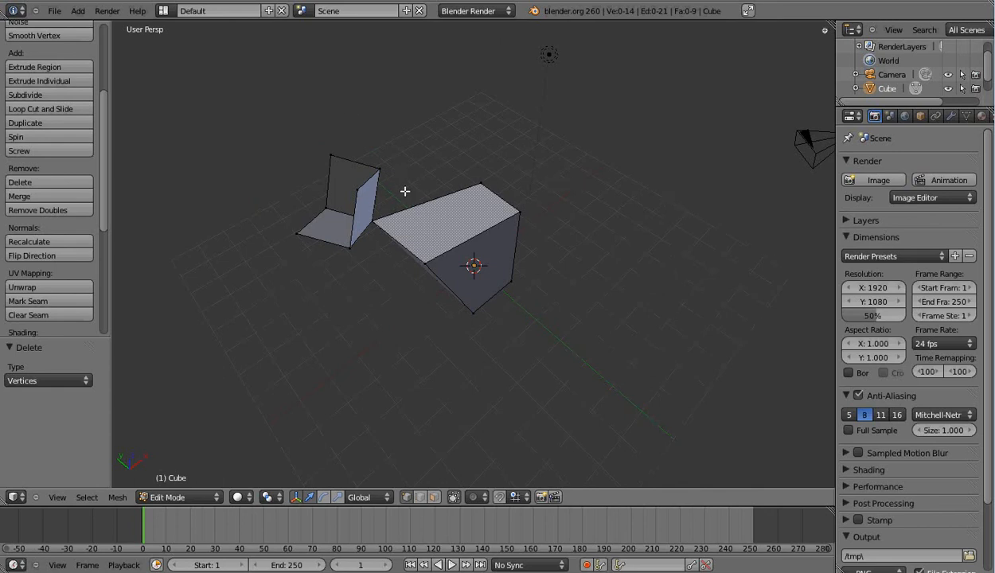
{"action": "key", "text": "ctrl+z"}
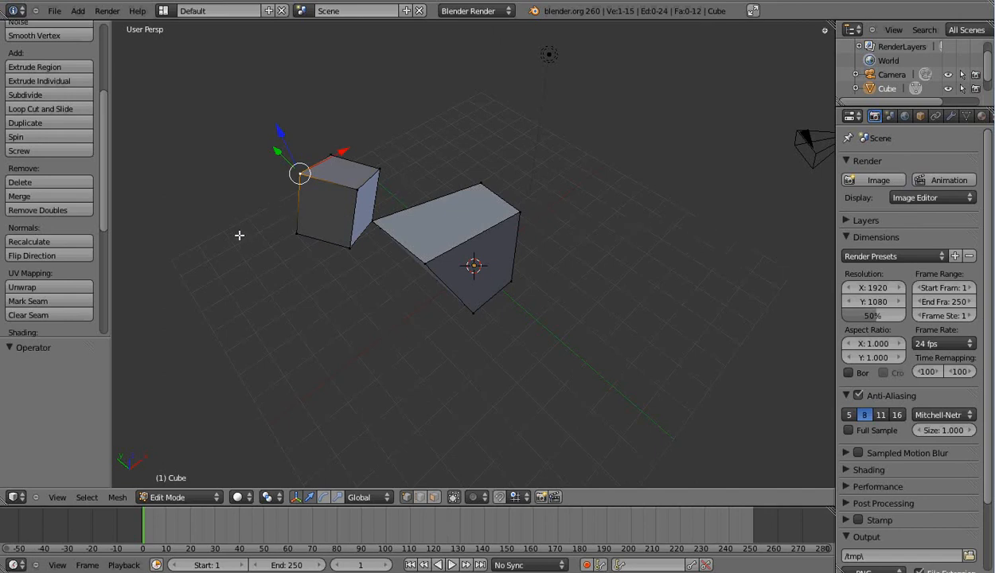
- Add the adjacent top corner to the selection, delete the box's top edge between them with the Edges option, and undo it
{"action": "middle_click_drag", "start_coordinate": [239, 235], "coordinate": [338, 244]}
{"action": "middle_click", "coordinate": [351, 325]}
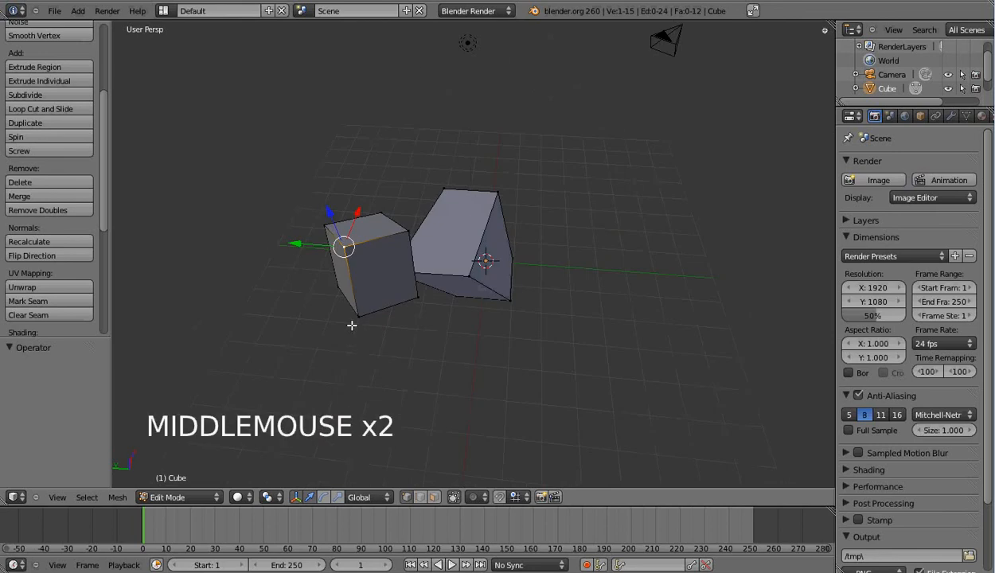
{"action": "middle_click_drag", "start_coordinate": [352, 324], "coordinate": [243, 270]}
{"action": "mouse_move", "coordinate": [236, 244]}
{"action": "middle_mouse_down"}
{"action": "mouse_move", "coordinate": [258, 269]}
{"action": "mouse_move", "coordinate": [244, 256]}
{"action": "middle_mouse_up"}
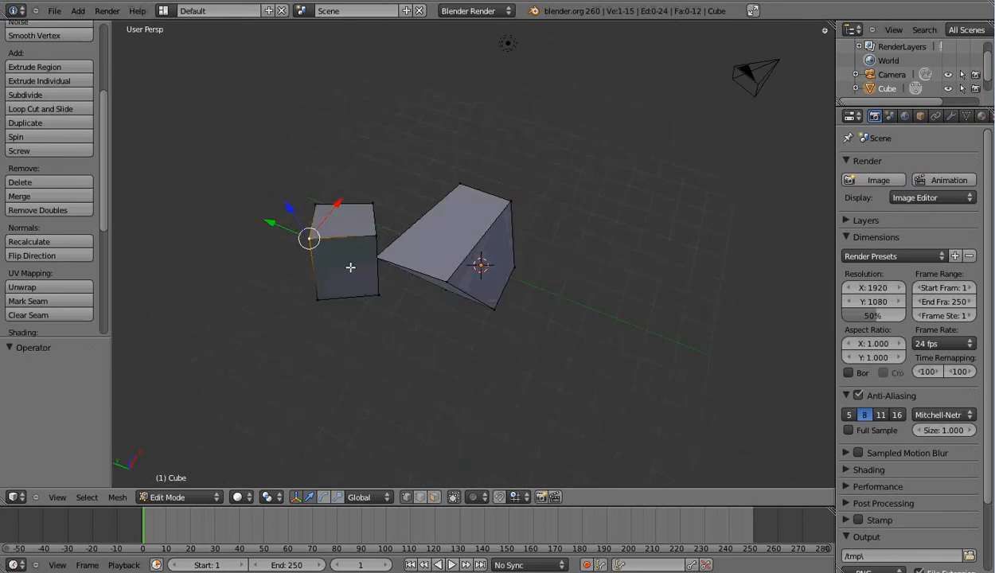
{"action": "middle_click_drag", "start_coordinate": [367, 321], "coordinate": [337, 222]}
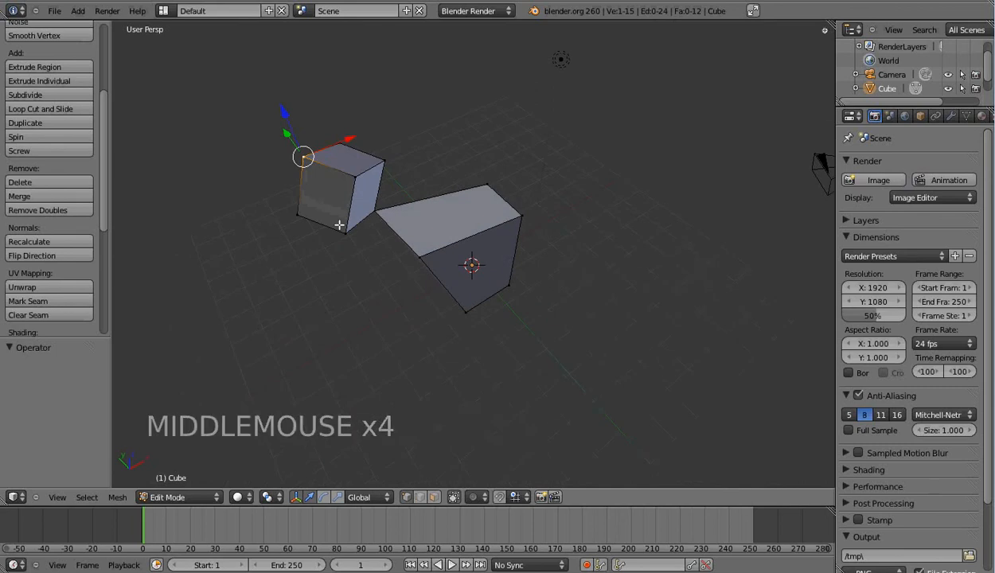
{"action": "right_click", "coordinate": [357, 180], "text": "shift"}
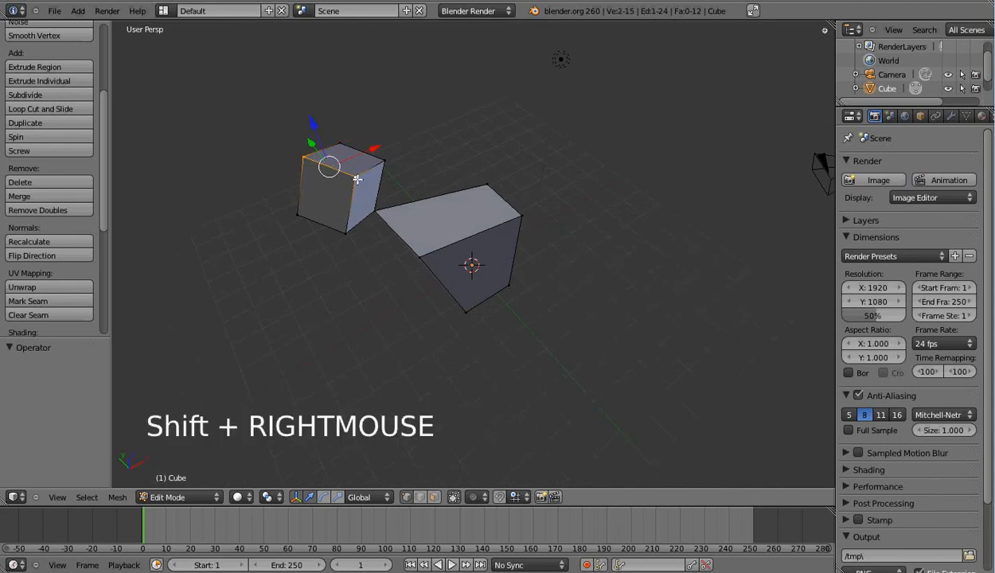
{"action": "key", "text": "x"}
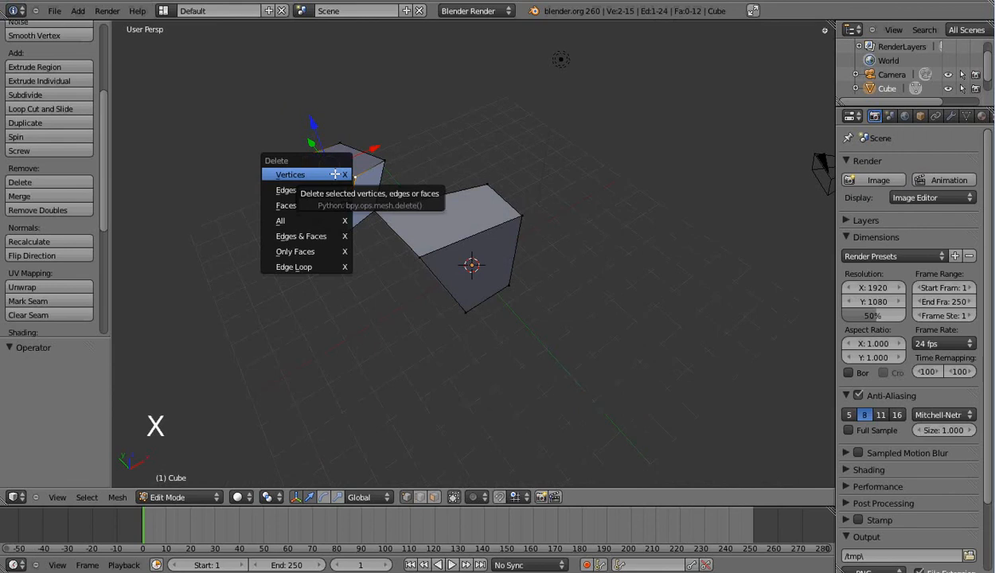
{"action": "left_click", "coordinate": [296, 190]}
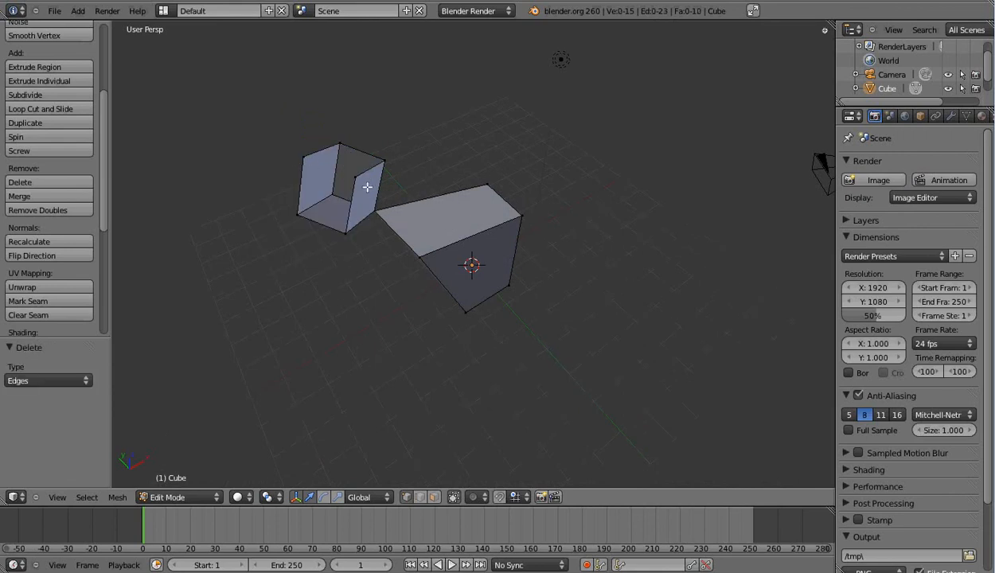
{"action": "key", "text": "ctrl+z"}
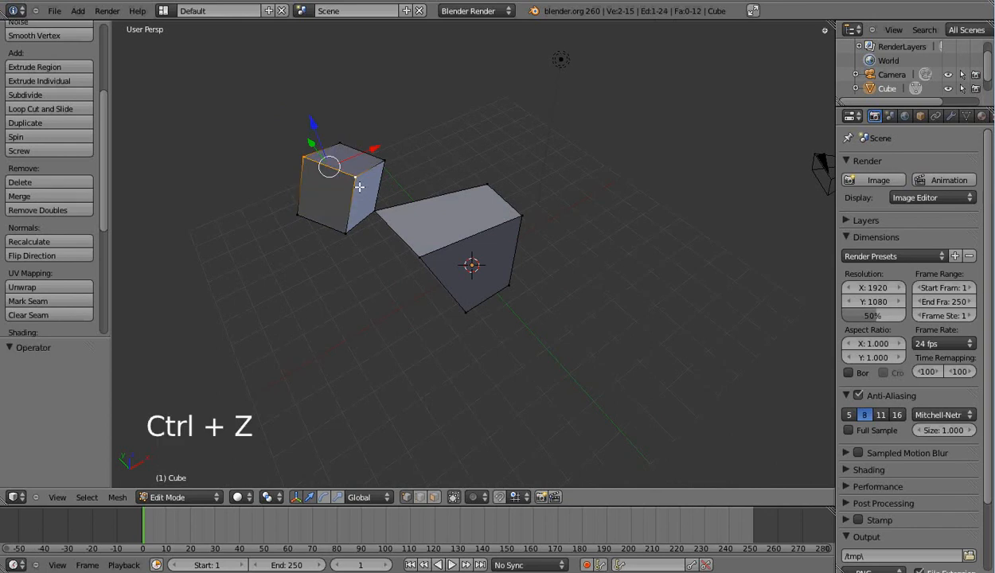
- Select all four vertices of the box's top face, delete it with the Faces option, and undo the deletion
{"action": "middle_click_drag", "start_coordinate": [271, 185], "coordinate": [375, 259]}
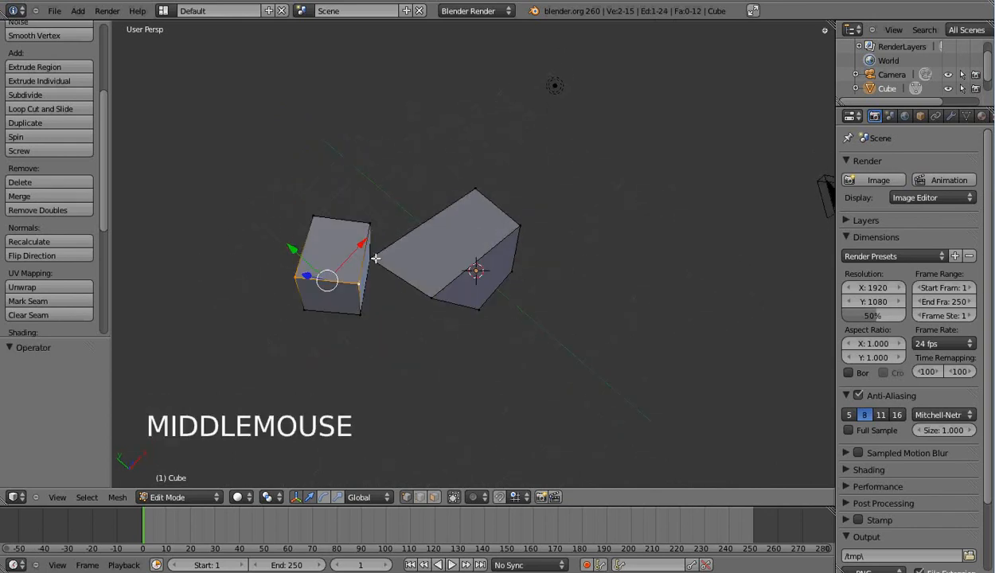
{"action": "right_click", "coordinate": [358, 223], "text": "shift"}
{"action": "right_click", "coordinate": [315, 215], "text": "shift"}
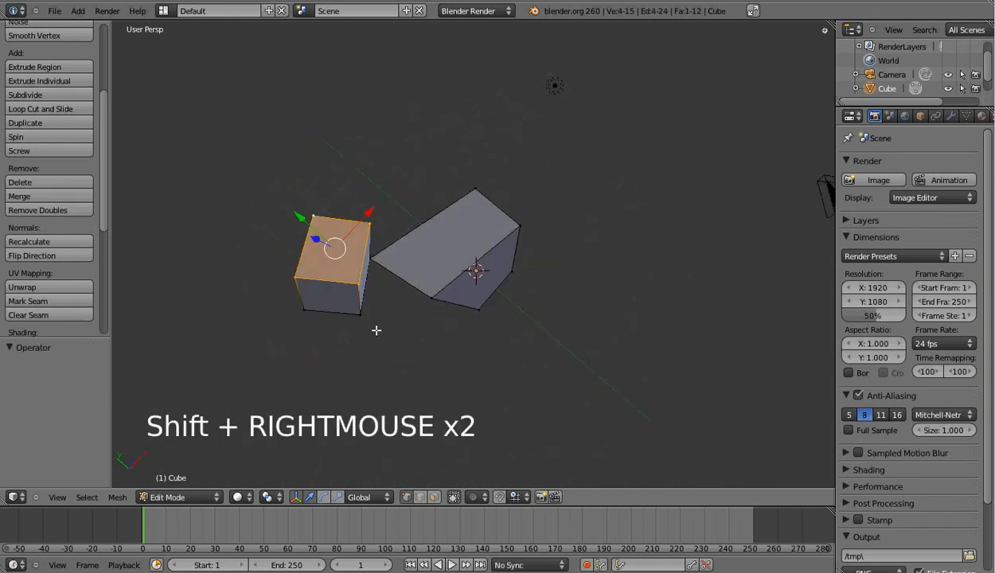
{"action": "key", "text": "x"}
{"action": "left_click", "coordinate": [322, 321]}
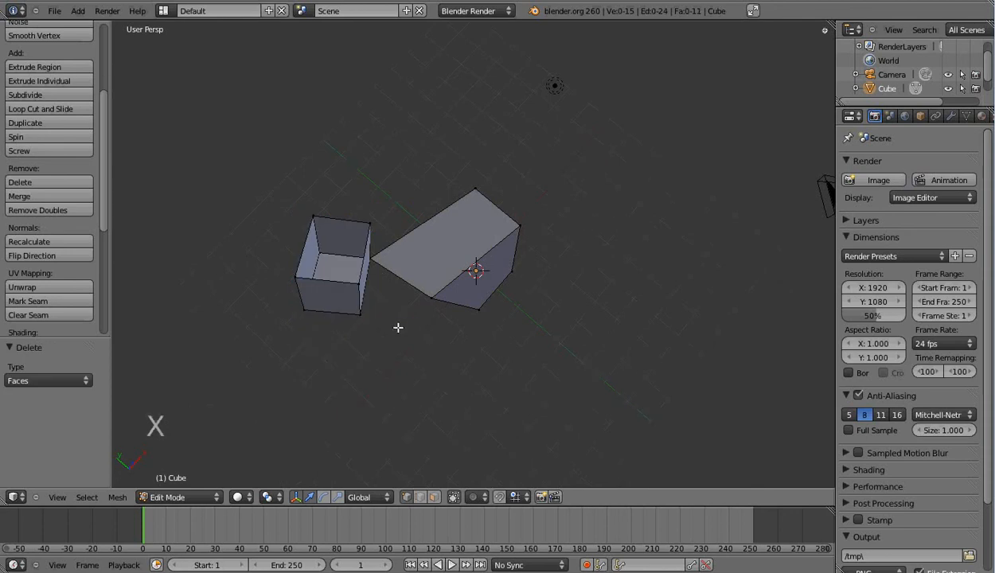
{"action": "middle_click_drag", "start_coordinate": [412, 329], "coordinate": [378, 280]}
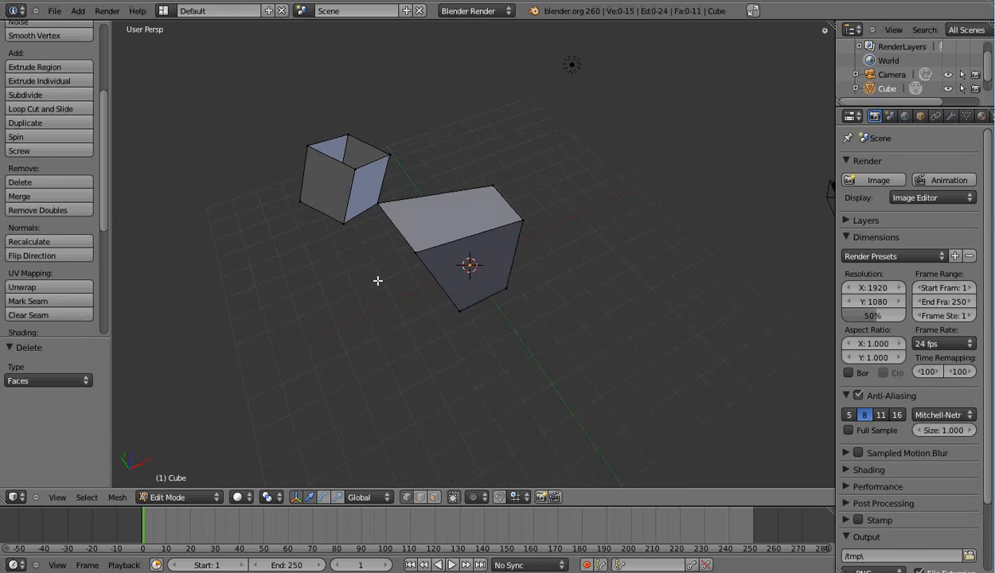
{"action": "key", "text": "ctrl+z"}
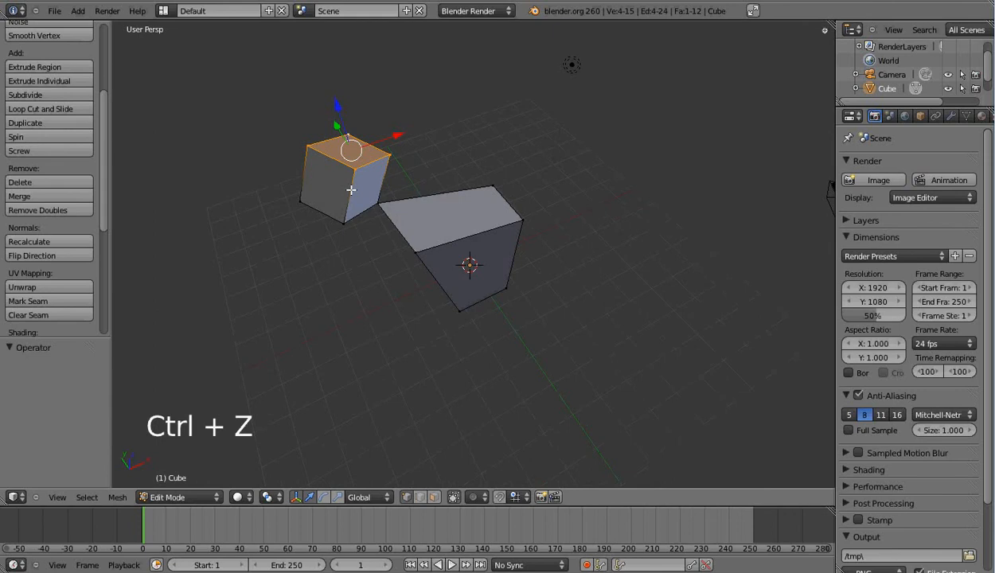
- Add the two lower vertices of the adjoining side face to the selection, delete both faces with the Faces option, and undo it
{"action": "key", "text": "x"}
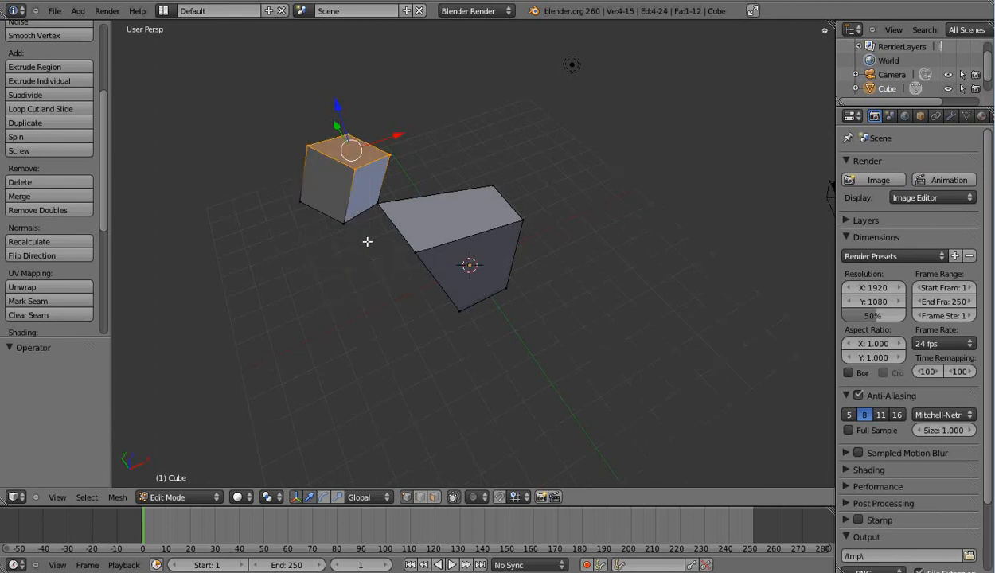
{"action": "right_click", "coordinate": [344, 221], "text": "shift"}
{"action": "right_click", "coordinate": [301, 203], "text": "shift"}
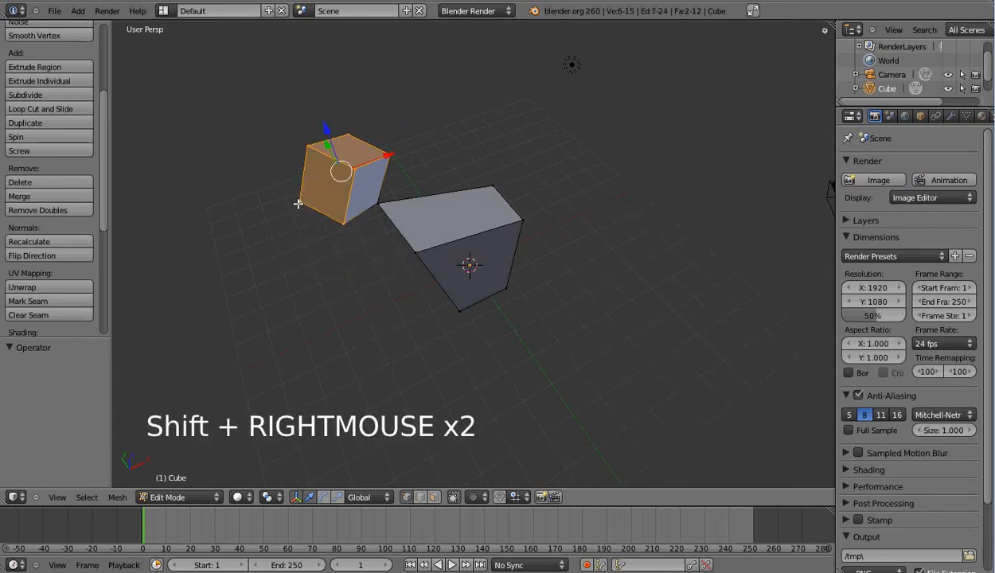
{"action": "key", "text": "x"}
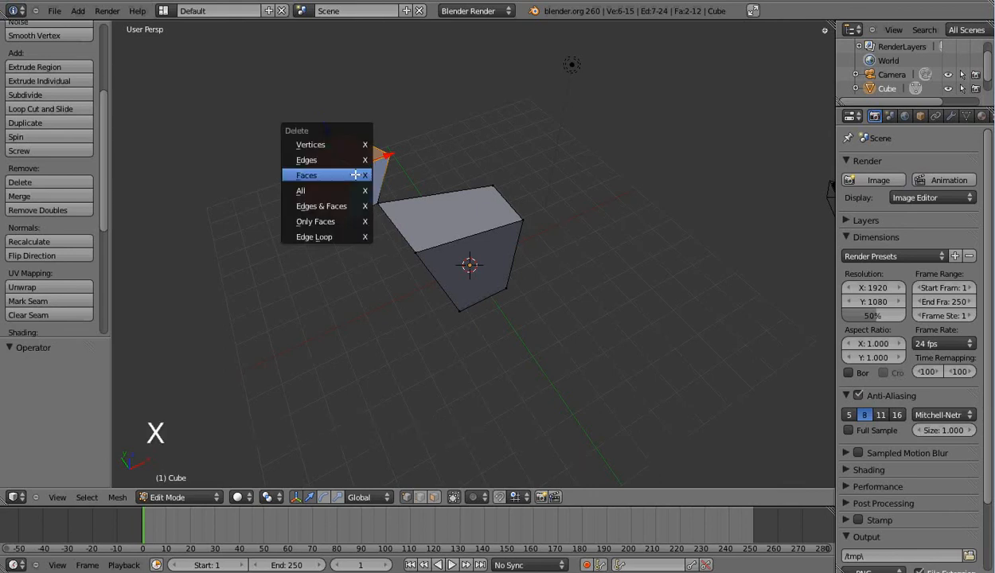
{"action": "left_click", "coordinate": [310, 175]}
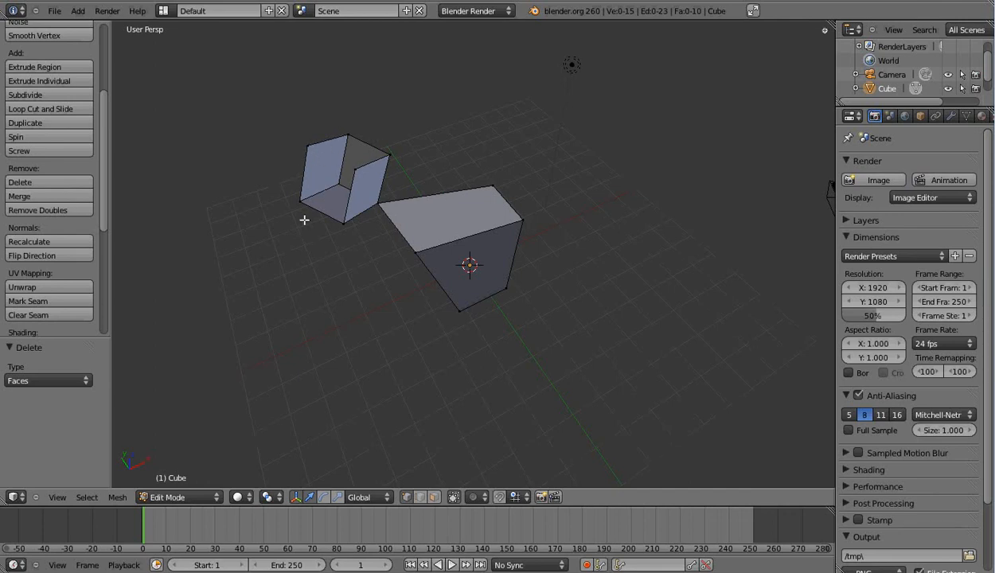
{"action": "key", "text": "ctrl+z"}
- Delete the box's selected top and side faces with the Only Faces option, and undo the deletion
{"action": "key", "text": "x"}
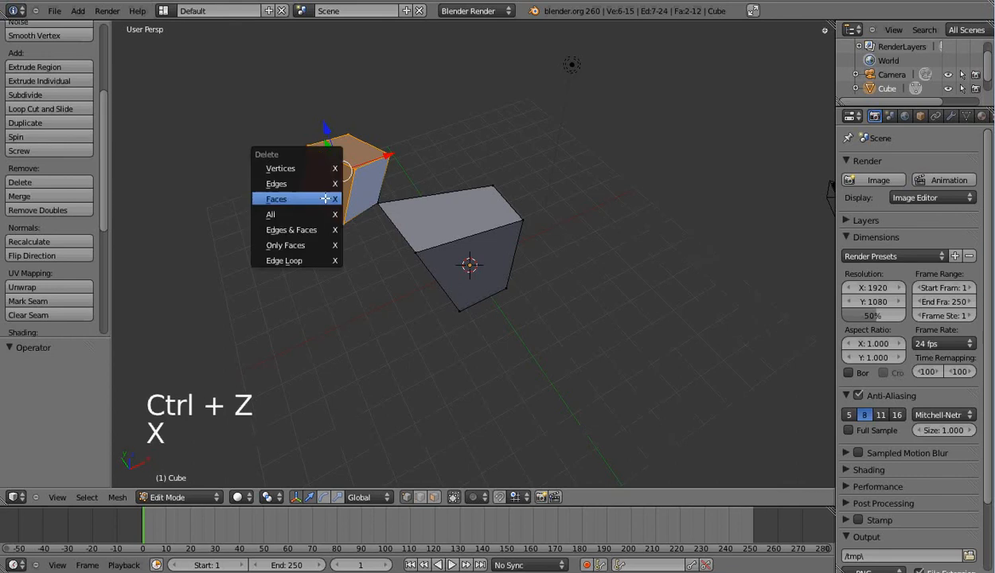
{"action": "left_click", "coordinate": [282, 247]}
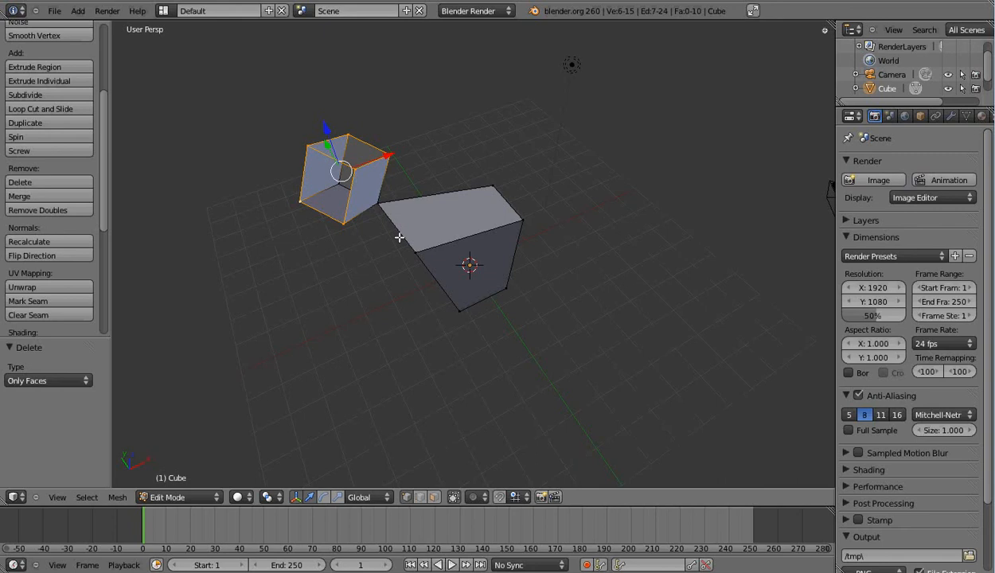
{"action": "key", "text": "ctrl+z"}
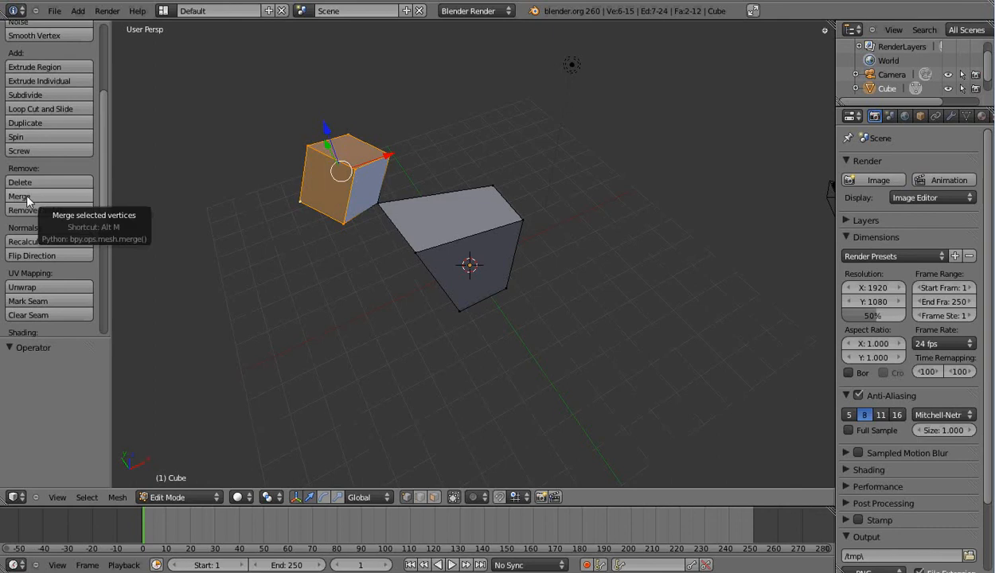
- Select the box's bottom front vertex plus the wedge's nearest upper front corner, merge them with At First, and undo the merge
{"action": "right_click", "coordinate": [417, 250]}
{"action": "right_click", "coordinate": [344, 222]}
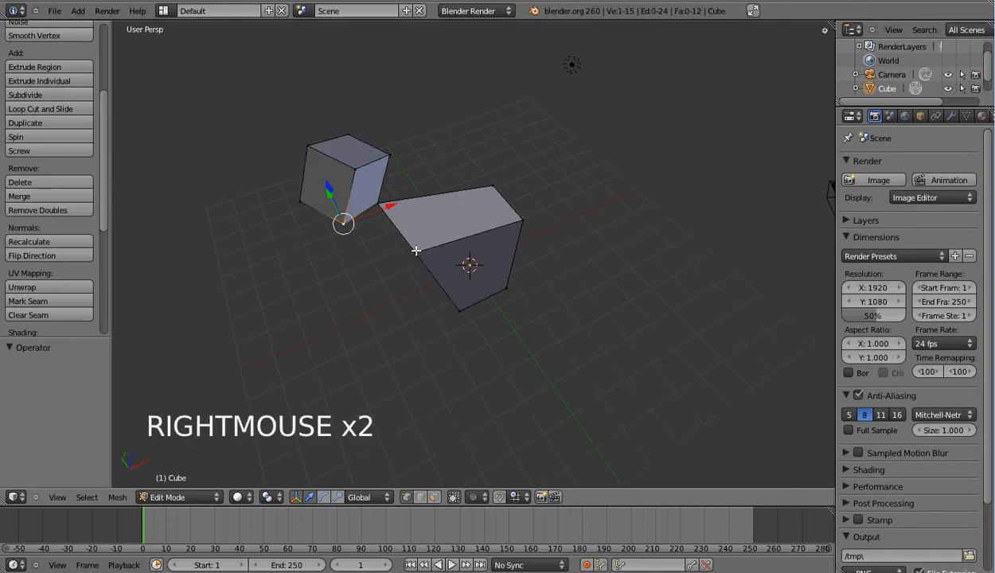
{"action": "right_click", "coordinate": [416, 252], "text": "shift"}
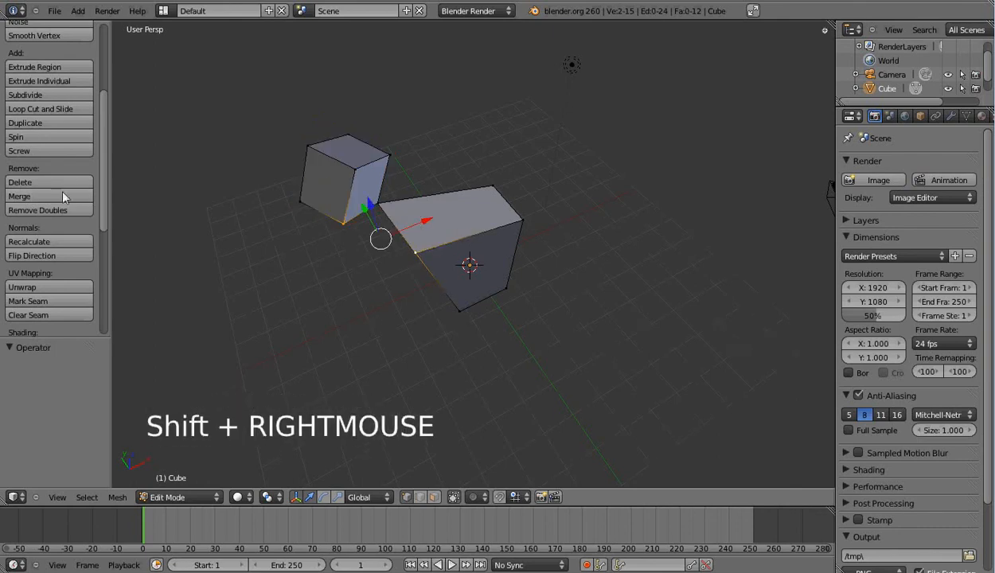
{"action": "left_click", "coordinate": [24, 197]}
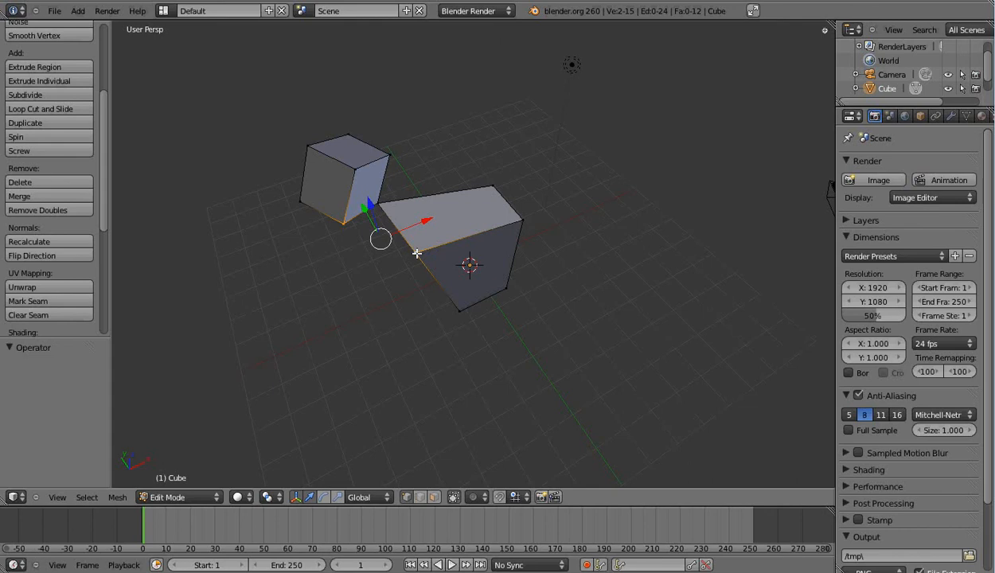
{"action": "left_click", "coordinate": [32, 196]}
{"action": "left_click", "coordinate": [31, 196]}
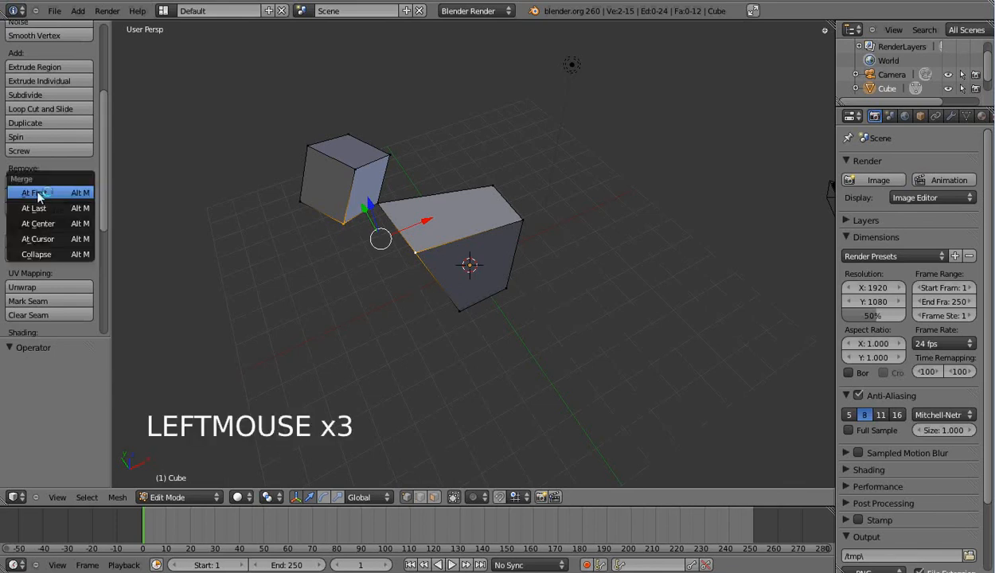
{"action": "left_click", "coordinate": [34, 193]}
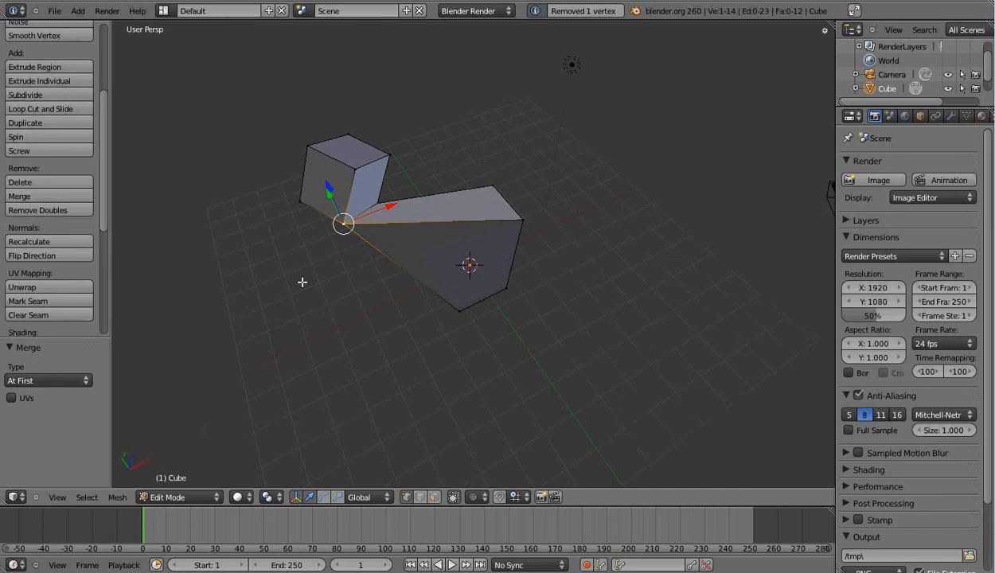
{"action": "key", "text": "ctrl+z"}
- Merge the two selected vertices with the At Last option and undo the merge
{"action": "left_click", "coordinate": [32, 196]}
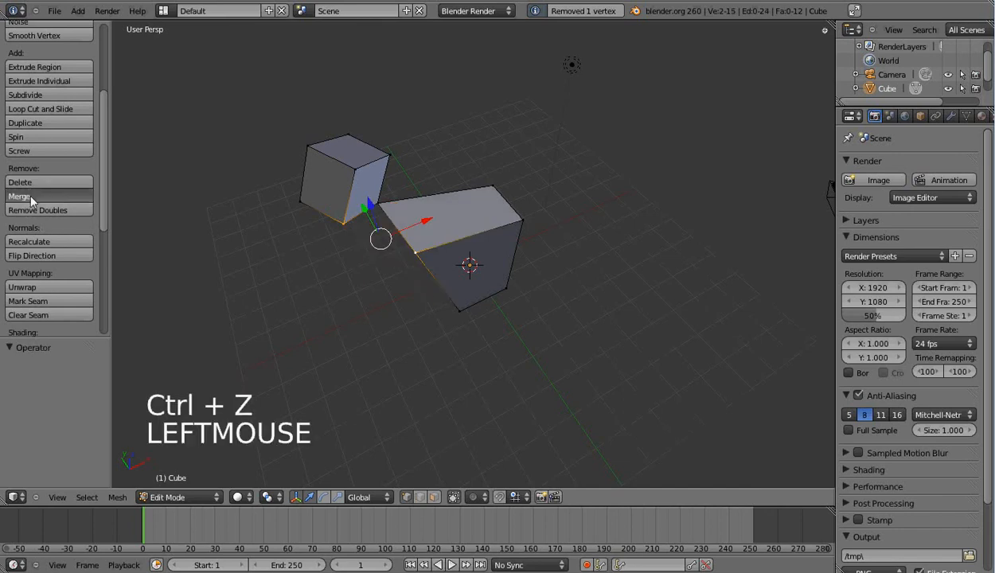
{"action": "left_click", "coordinate": [37, 212]}
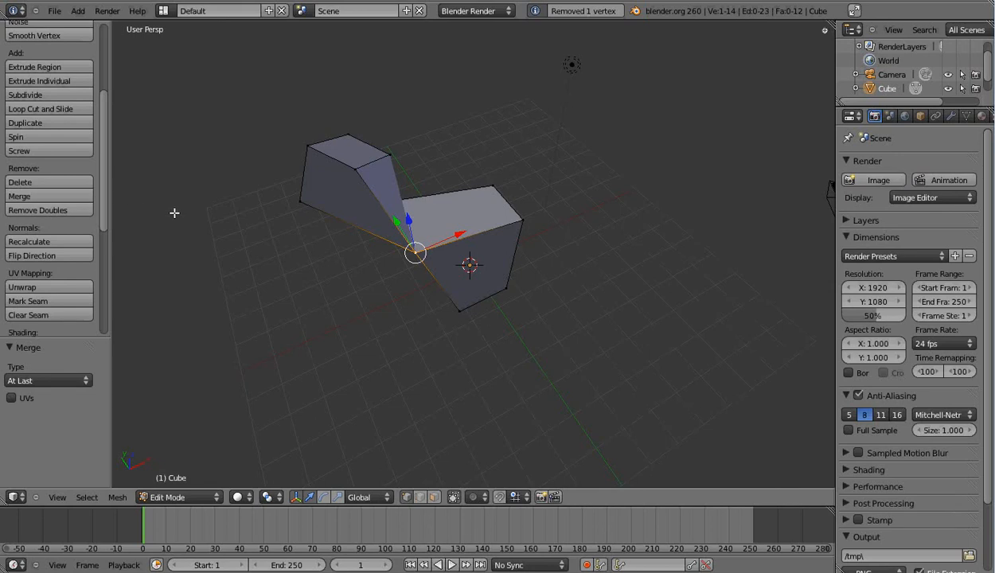
{"action": "key", "text": "ctrl+z"}
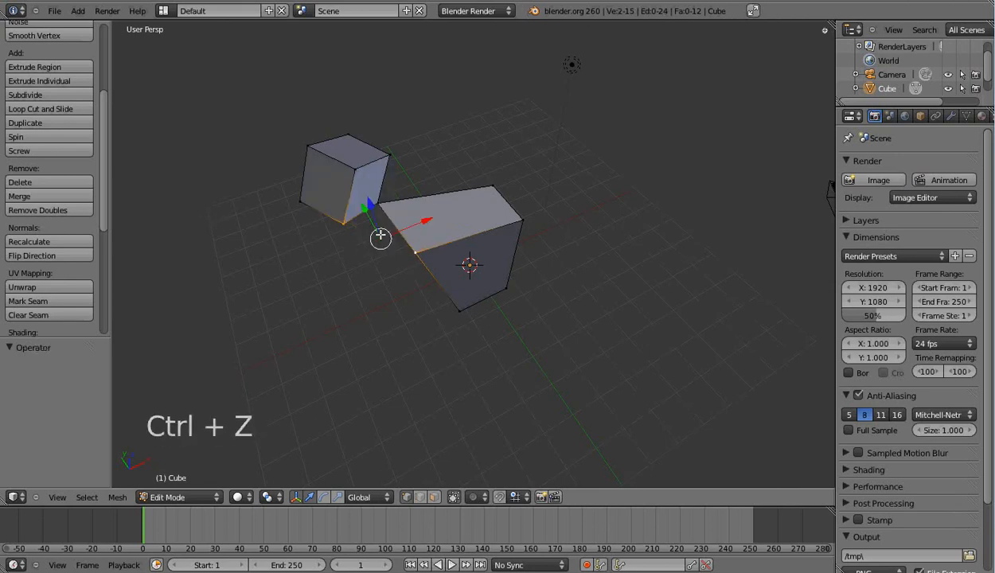
- Merge the two selected vertices with the At Center option and undo the merge
{"action": "left_click", "coordinate": [40, 197]}
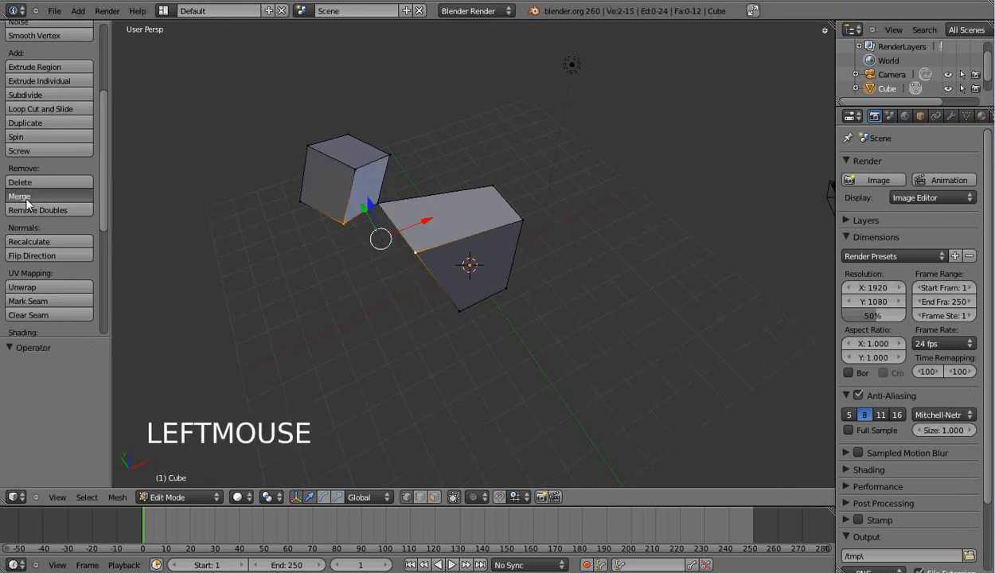
{"action": "left_click", "coordinate": [44, 215]}
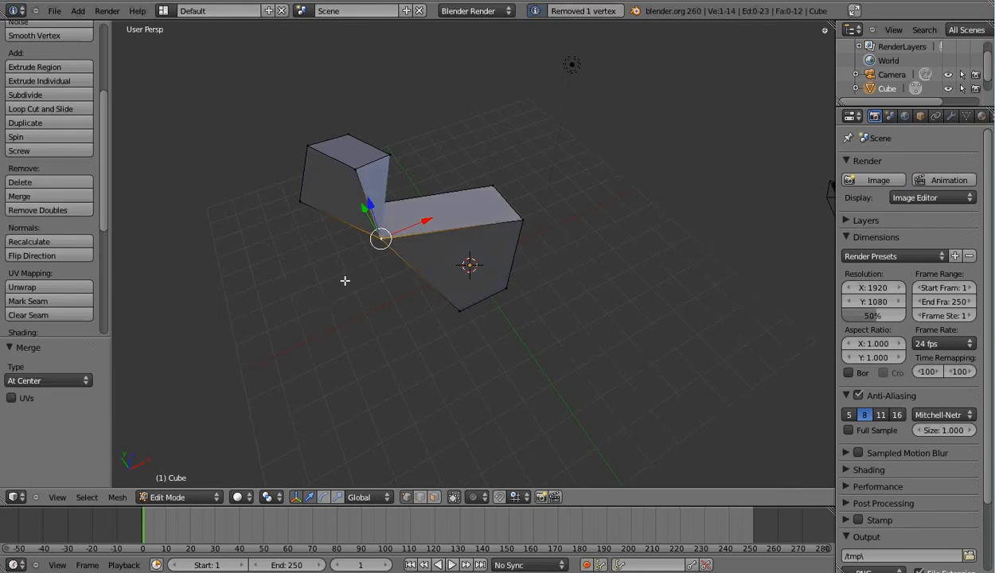
{"action": "key", "text": "ctrl+z"}
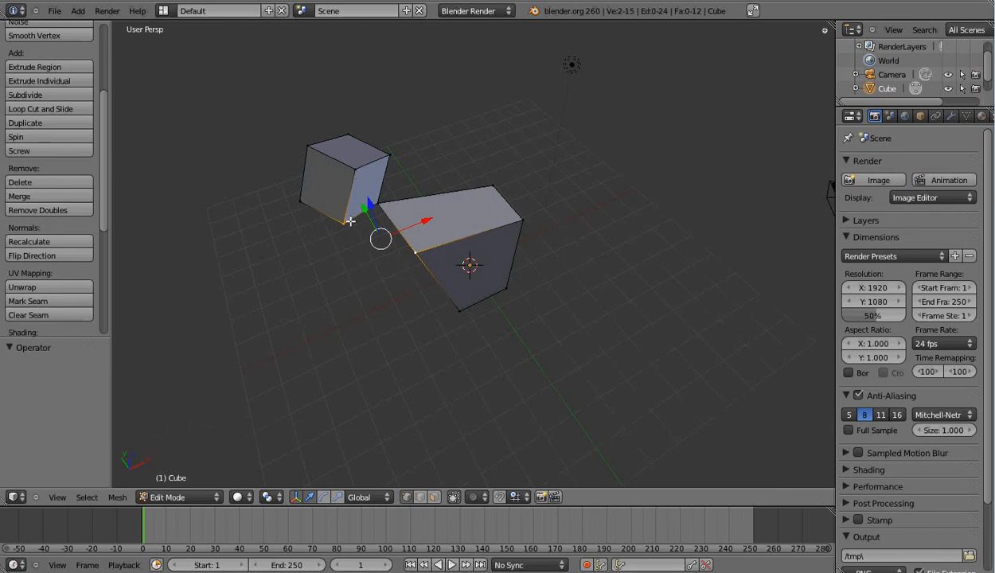
- Add the box's top front vertex to the selection, merge all three vertices with At First, and undo the merge
{"action": "right_click", "coordinate": [352, 169], "text": "shift"}
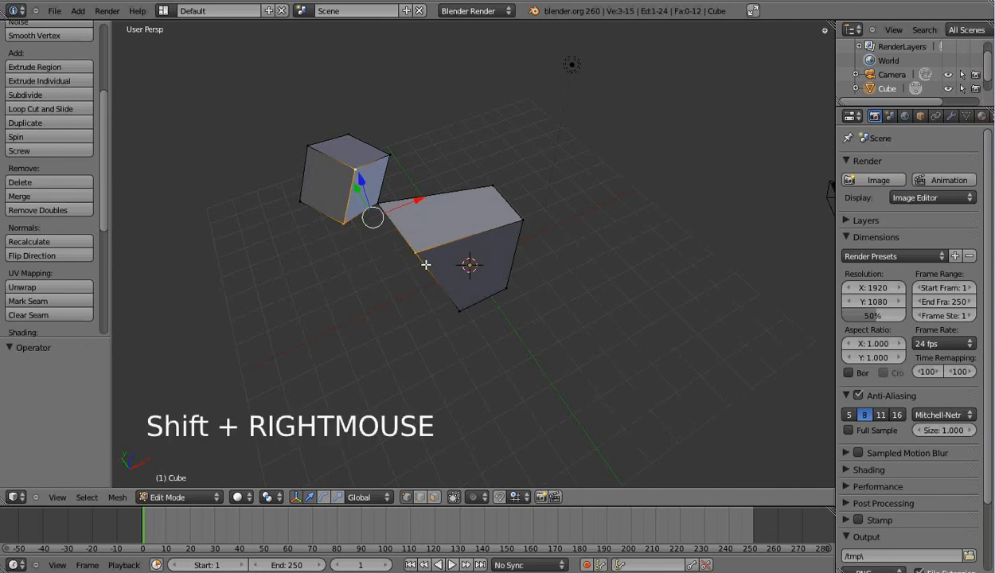
{"action": "left_click", "coordinate": [20, 196]}
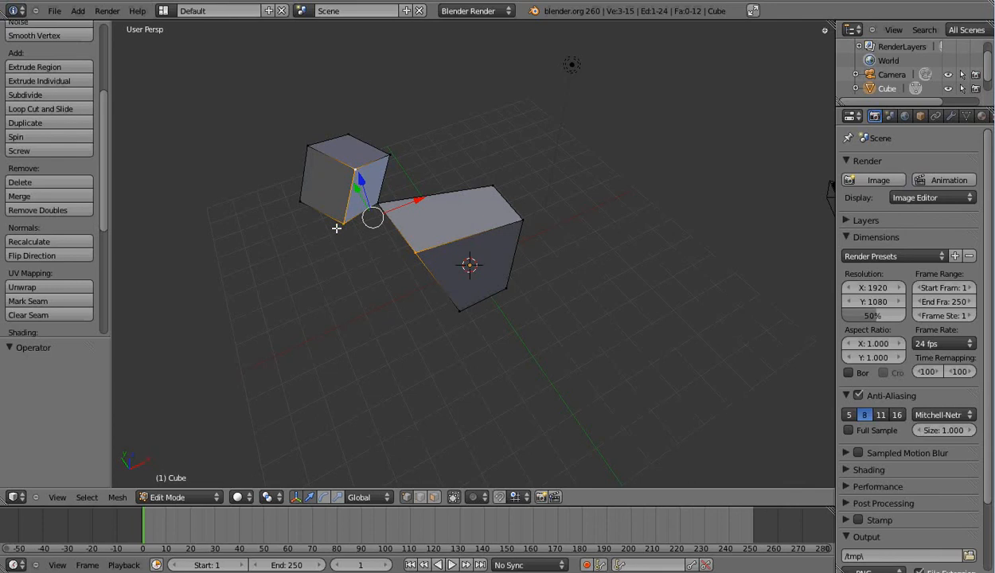
{"action": "left_click", "coordinate": [58, 197]}
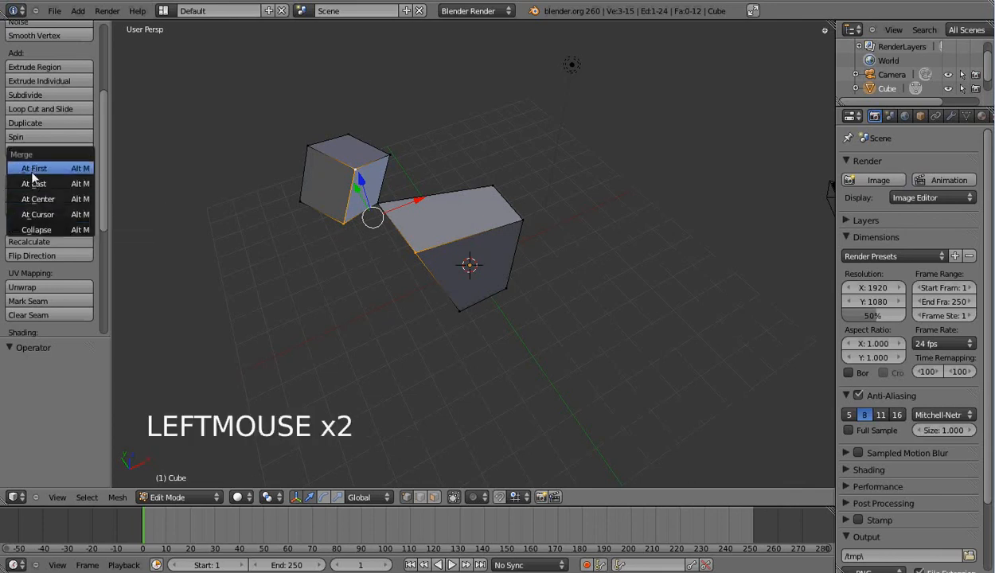
{"action": "left_click", "coordinate": [32, 172]}
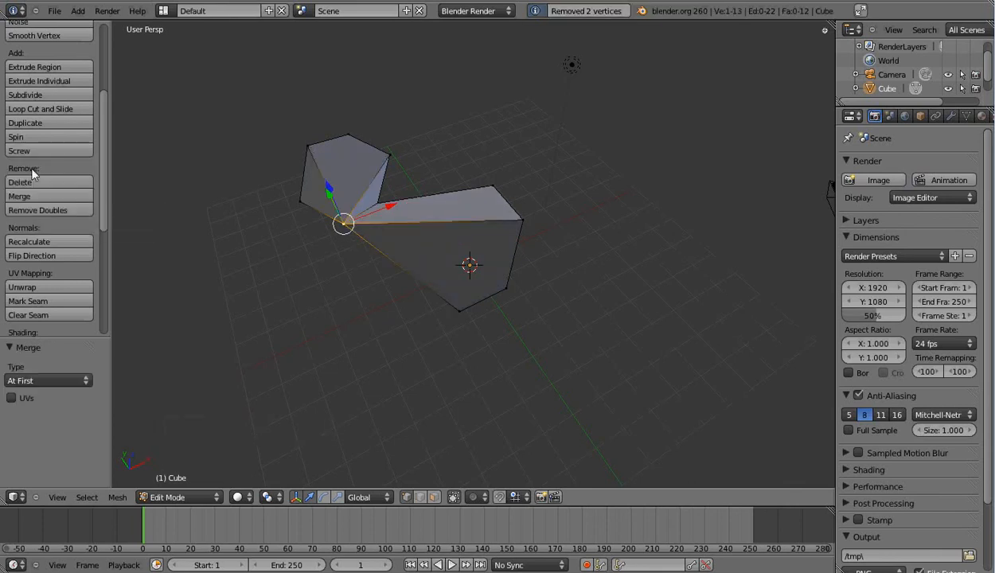
{"action": "key", "text": "ctrl+z"}
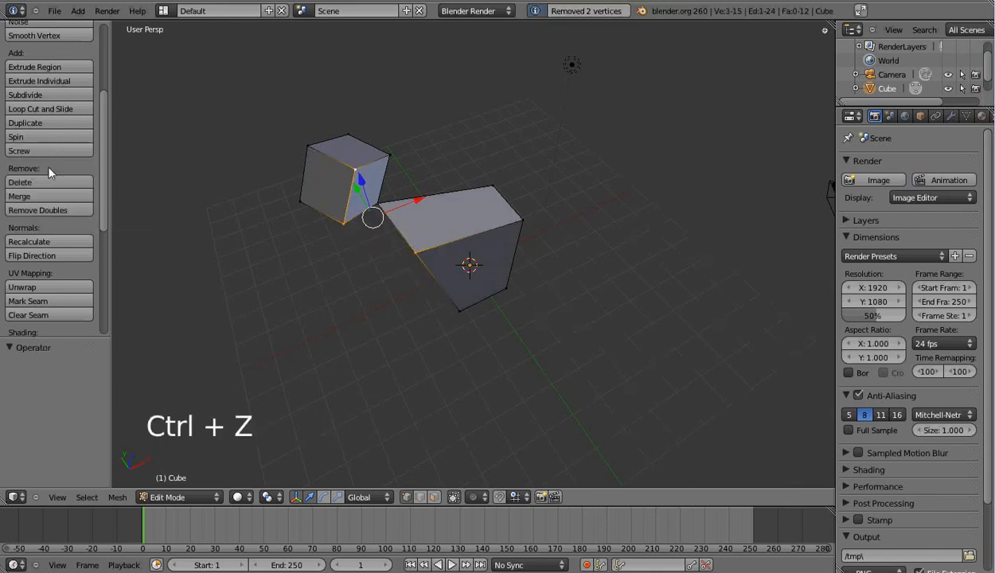
- Merge the three selected vertices with the At Last option and undo the merge
{"action": "left_click", "coordinate": [22, 199]}
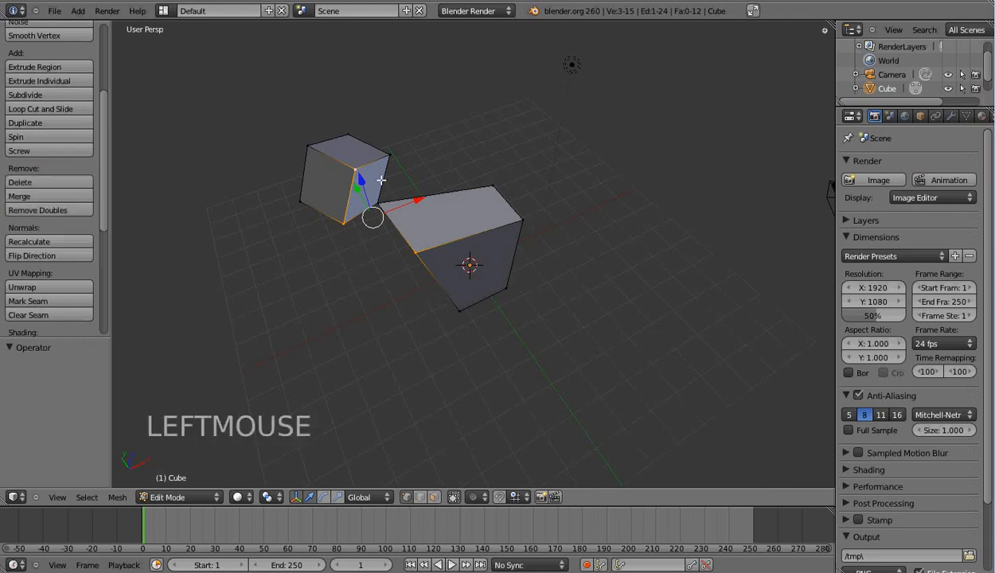
{"action": "left_click", "coordinate": [26, 199]}
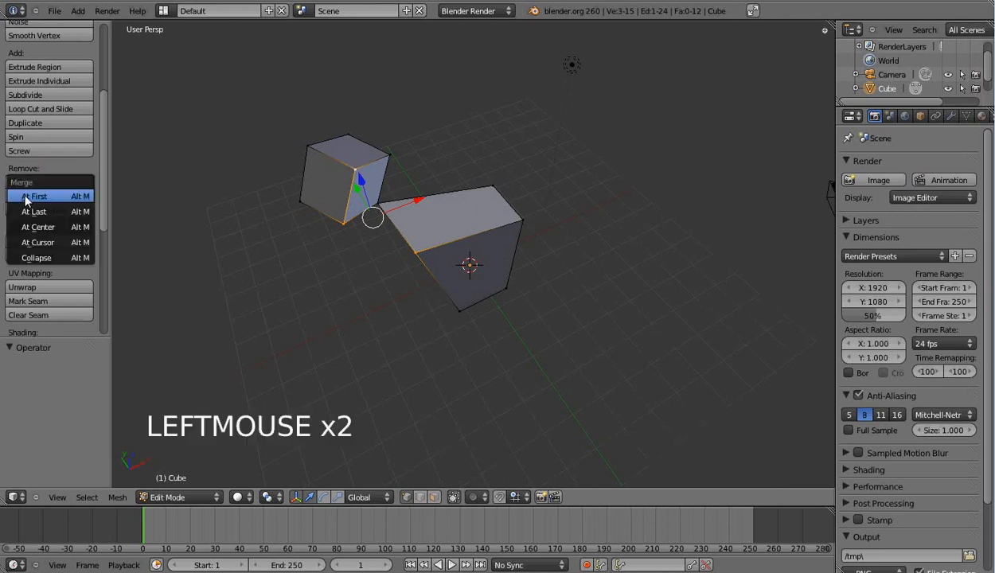
{"action": "left_click", "coordinate": [36, 211]}
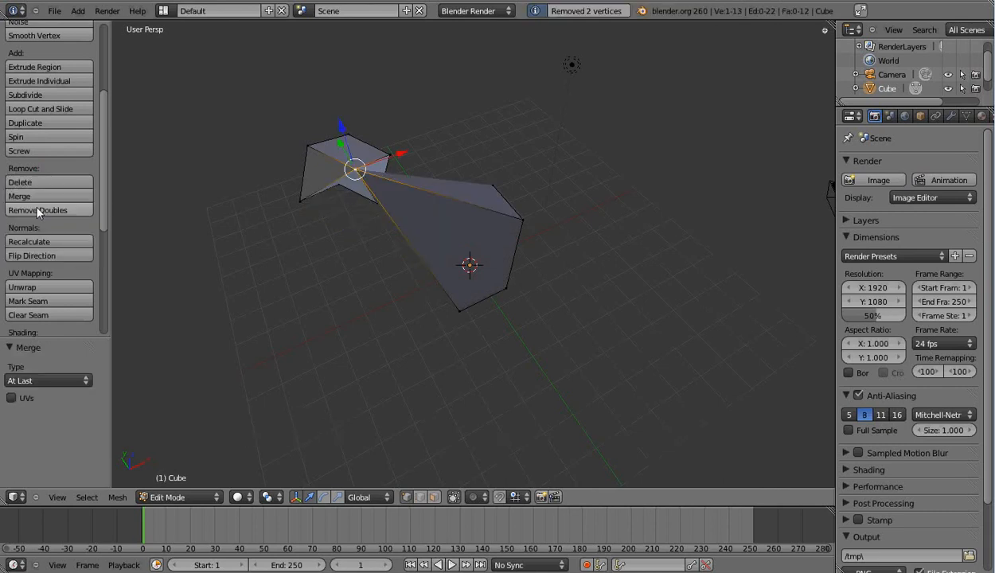
{"action": "key", "text": "ctrl+z"}
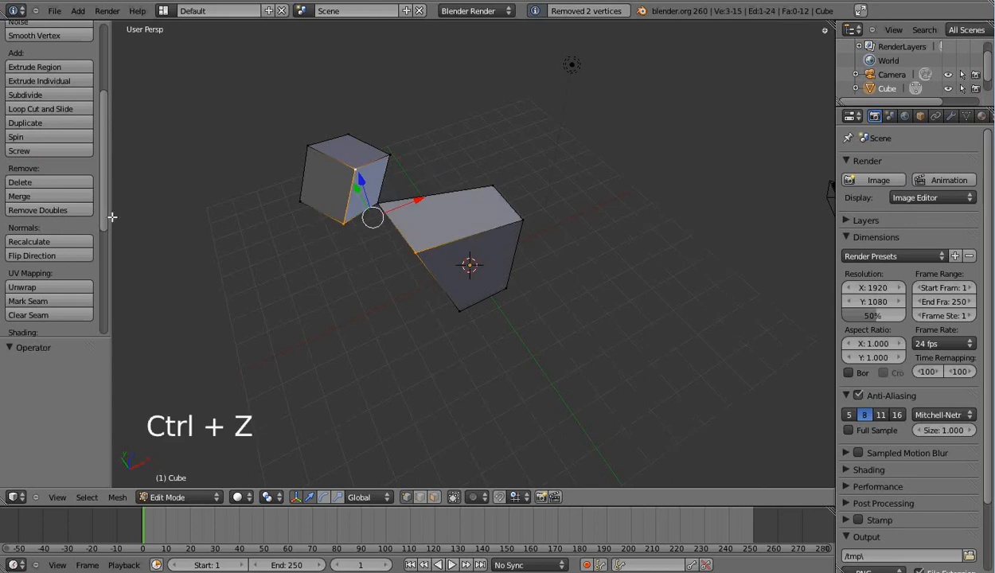
- Merge the three selected vertices with the At Center option and undo the merge
{"action": "left_click", "coordinate": [32, 197]}
{"action": "left_click", "coordinate": [38, 213]}
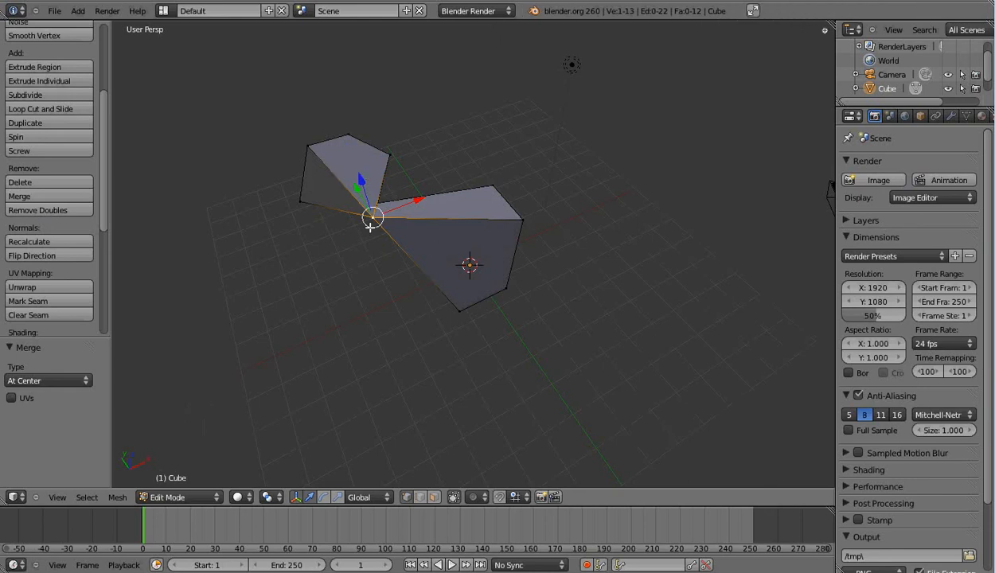
{"action": "key", "text": "ctrl+z"}
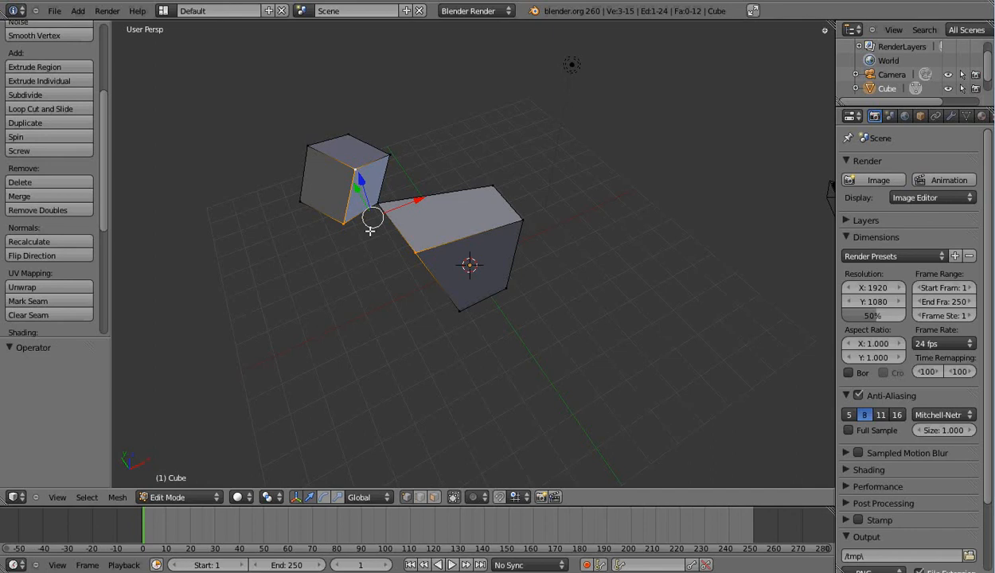
- Bring up the Merge options for the three selected vertices
{"action": "key", "text": "alt+m"}
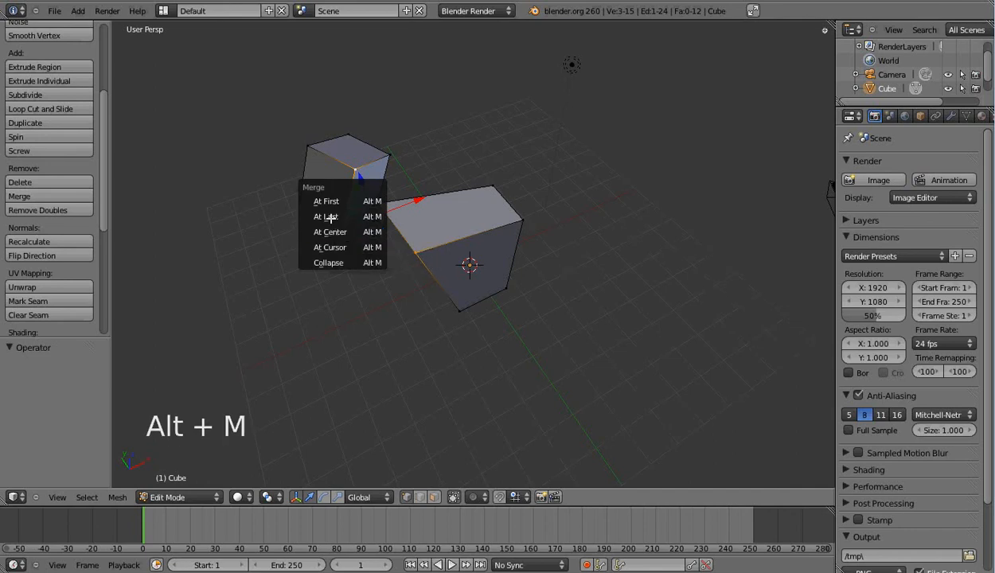